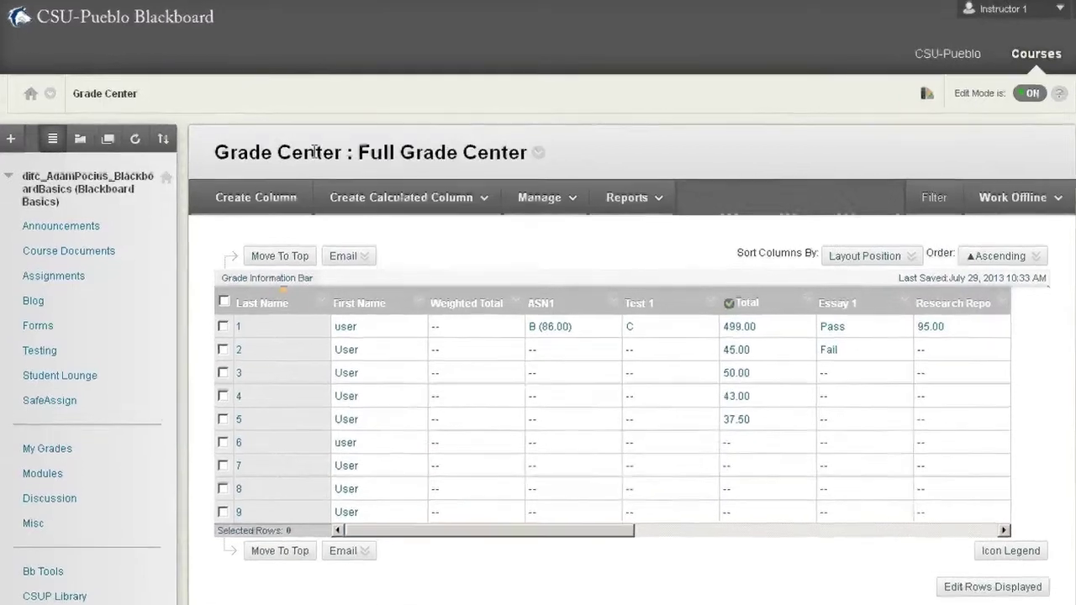
Step: Set Weighted Total as the external grade from its column menu, after checking the Total and Essay 1 menus
left_click(396, 196)
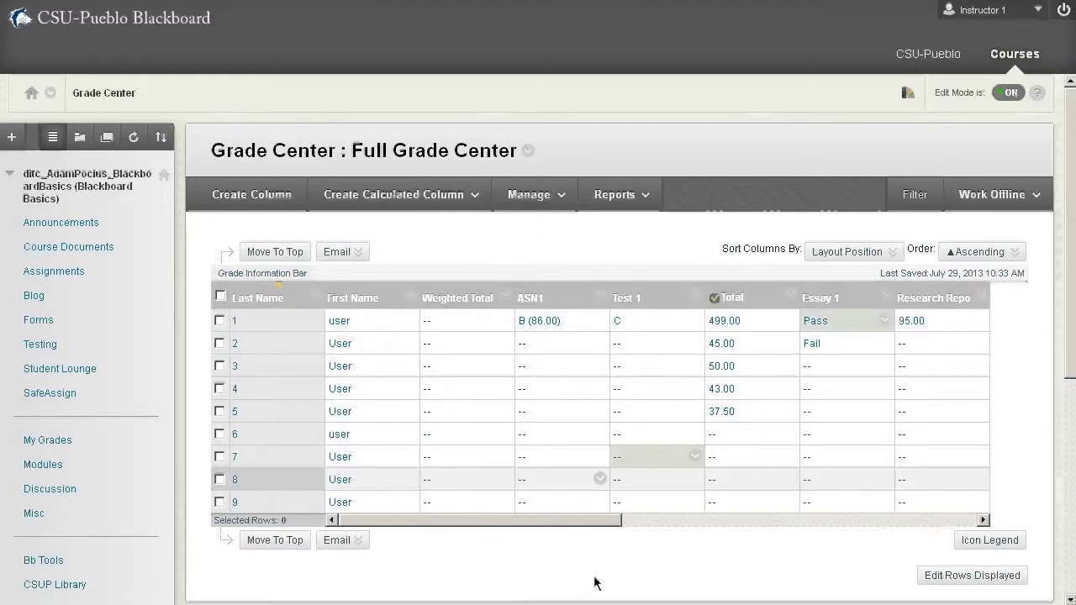
mouse_move(713, 301)
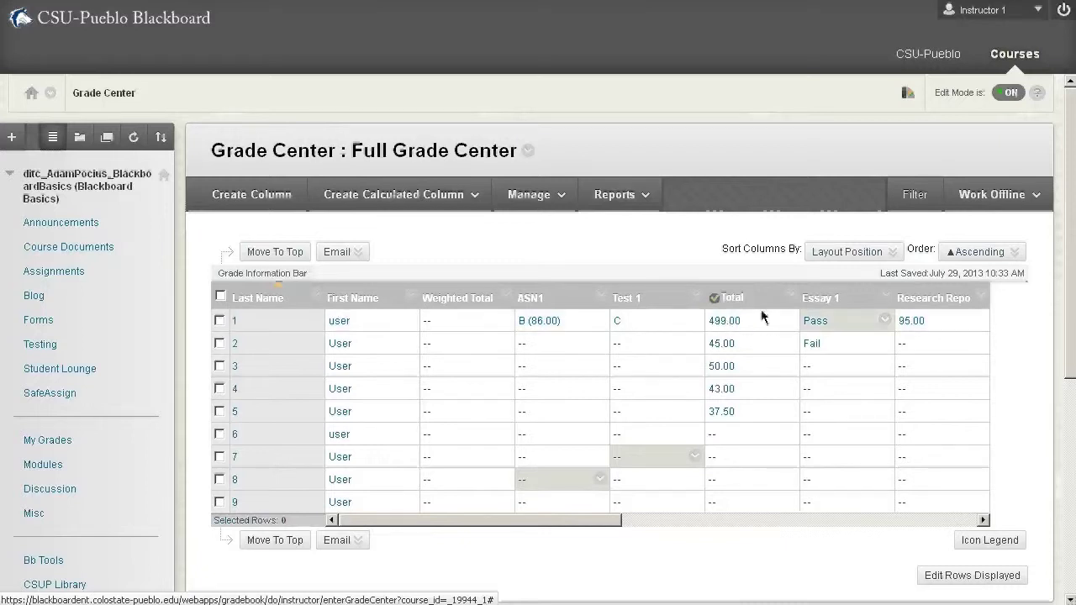
left_click(790, 296)
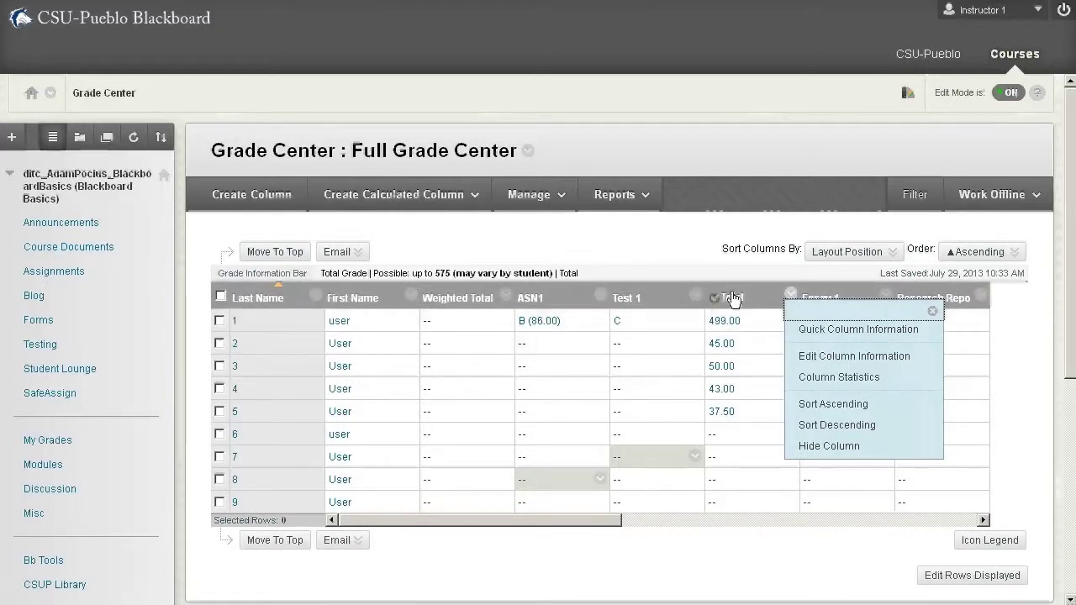
left_click(507, 297)
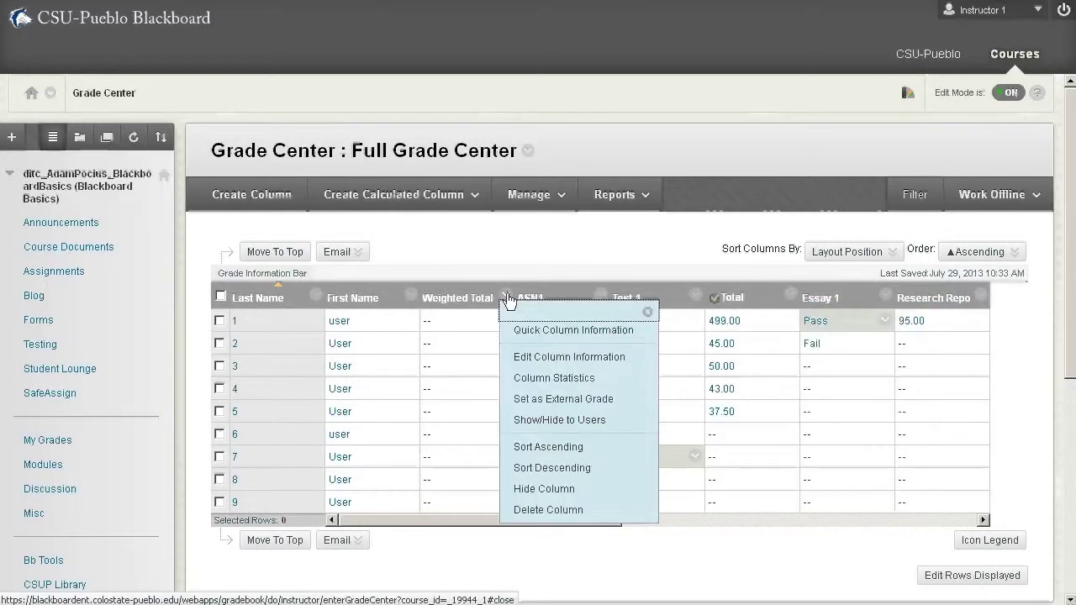
left_click(521, 400)
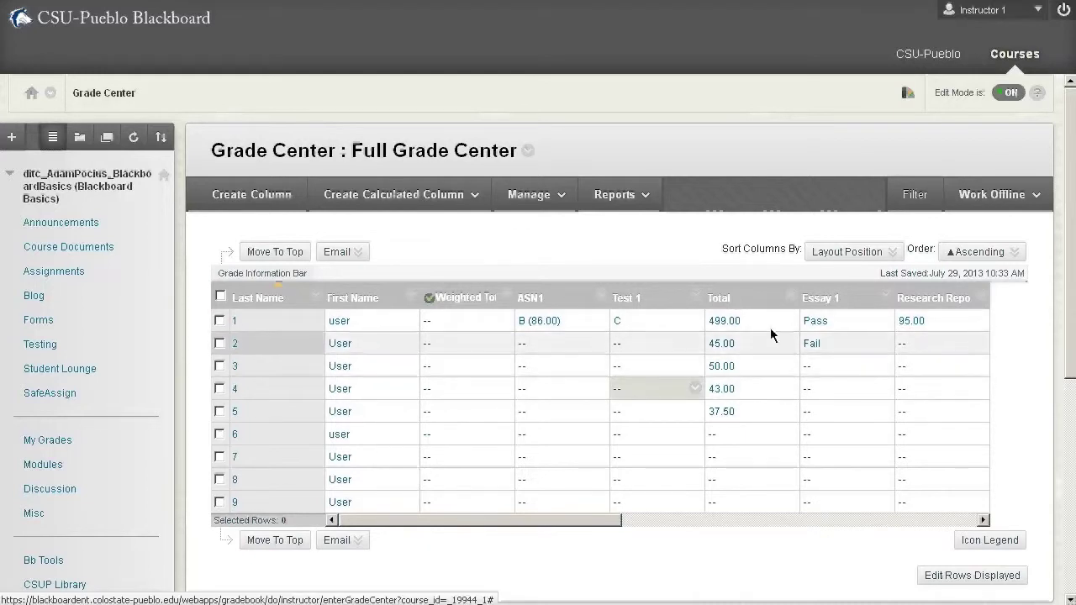
left_click(791, 295)
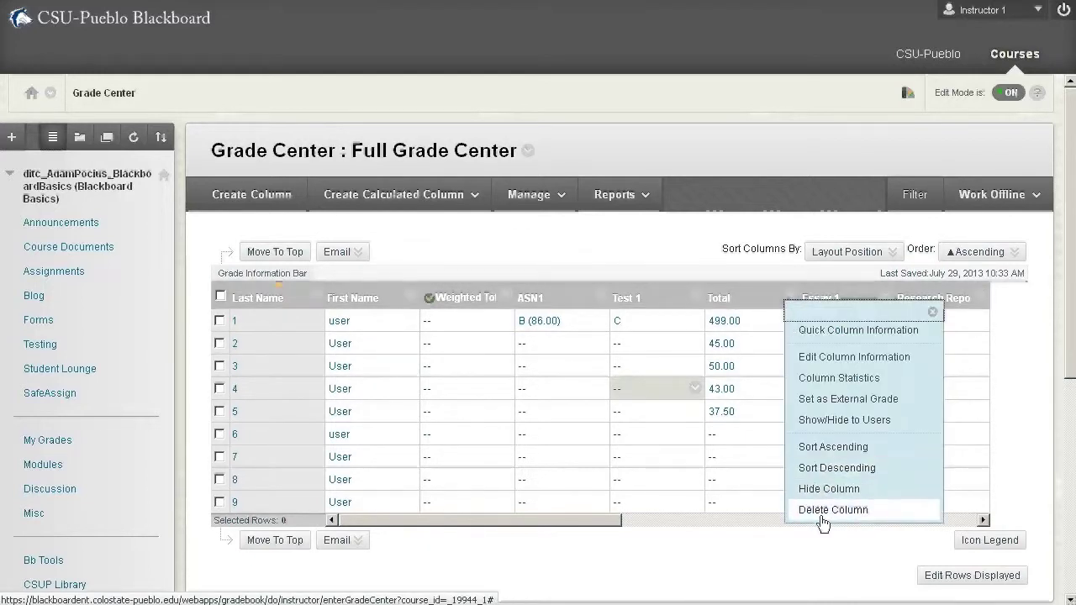
left_click(932, 312)
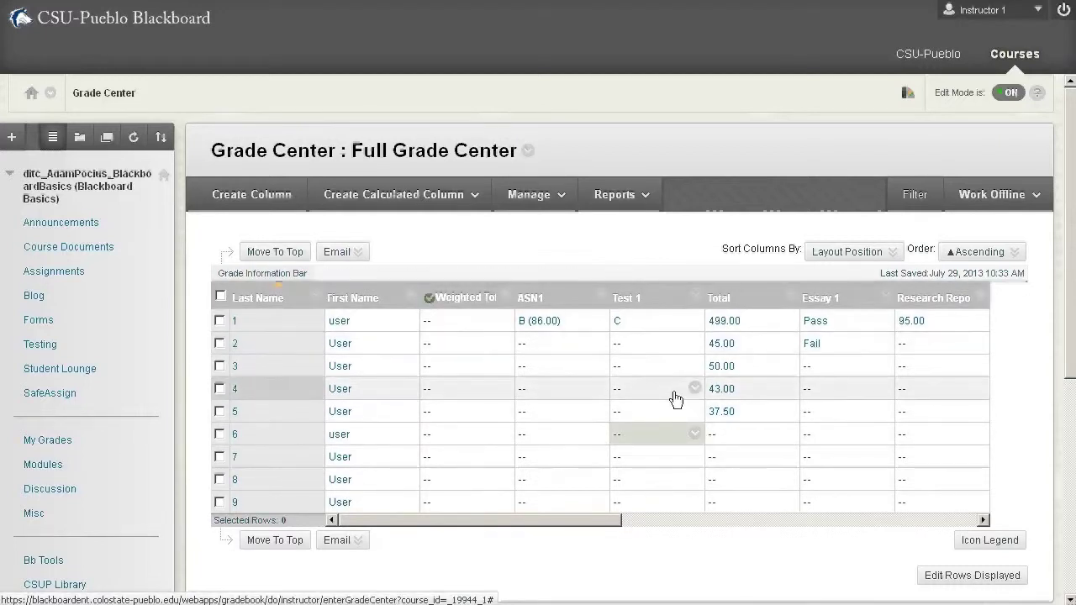
Step: Create a Total Column named 'assignment total' that includes Selected Columns and Categories
left_click(442, 200)
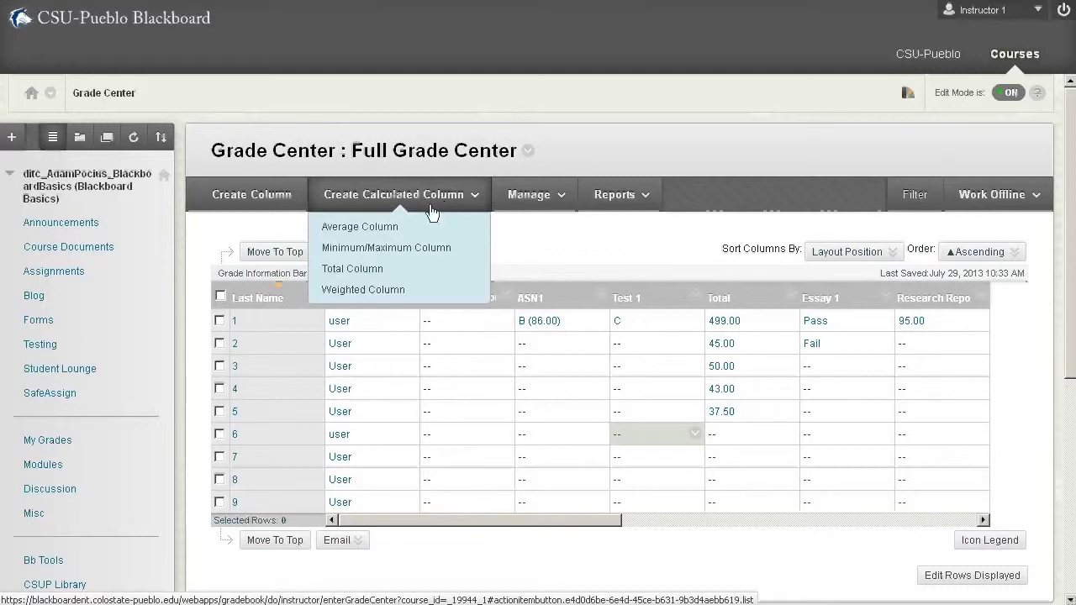
left_click(386, 270)
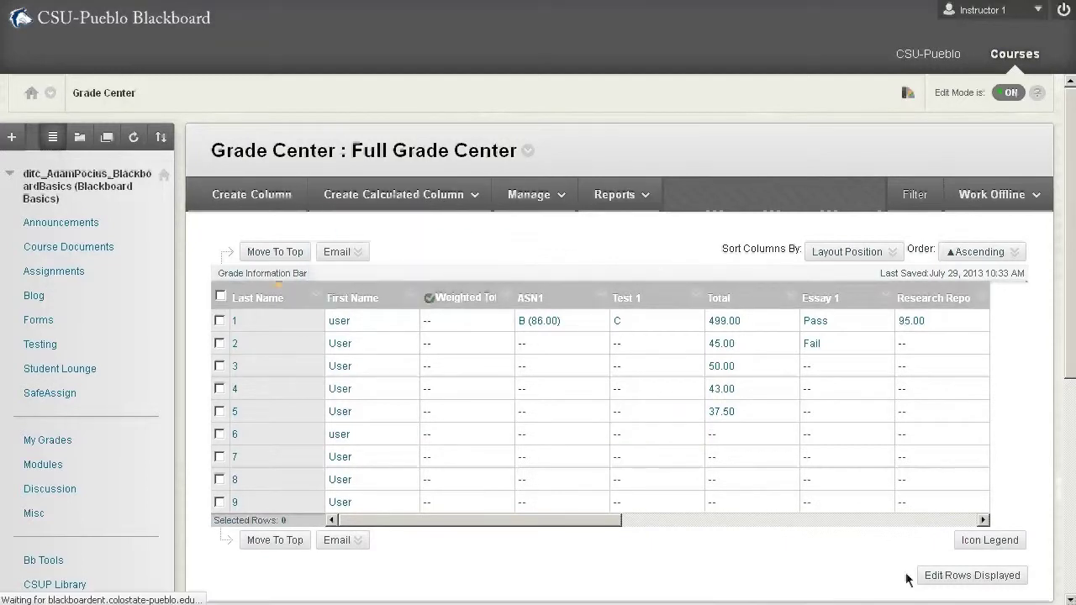
left_click(434, 297)
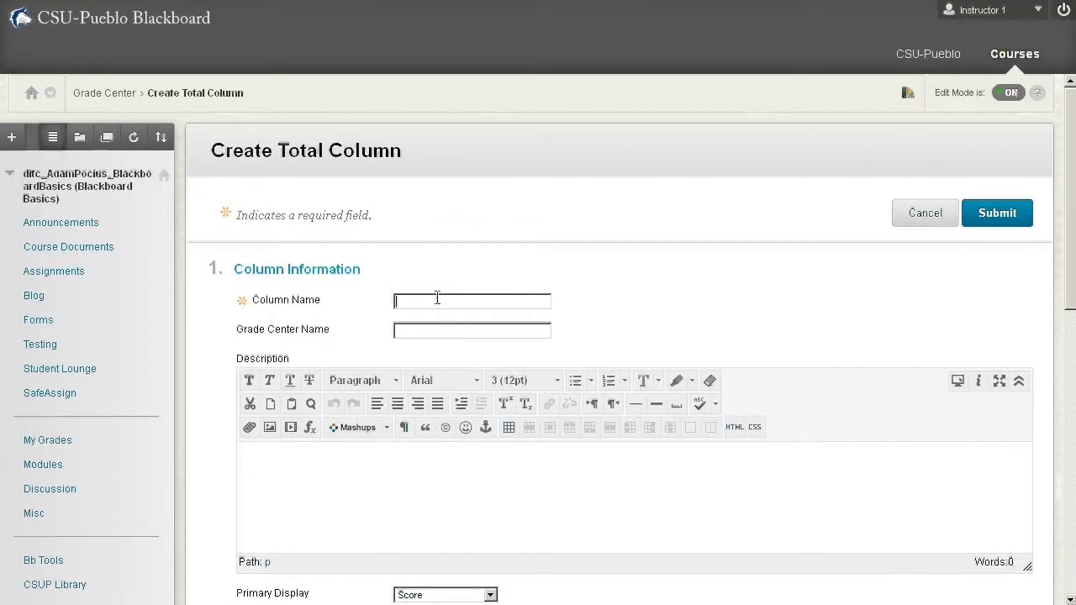
type("assignment total")
scroll(791, 269, "down", 2)
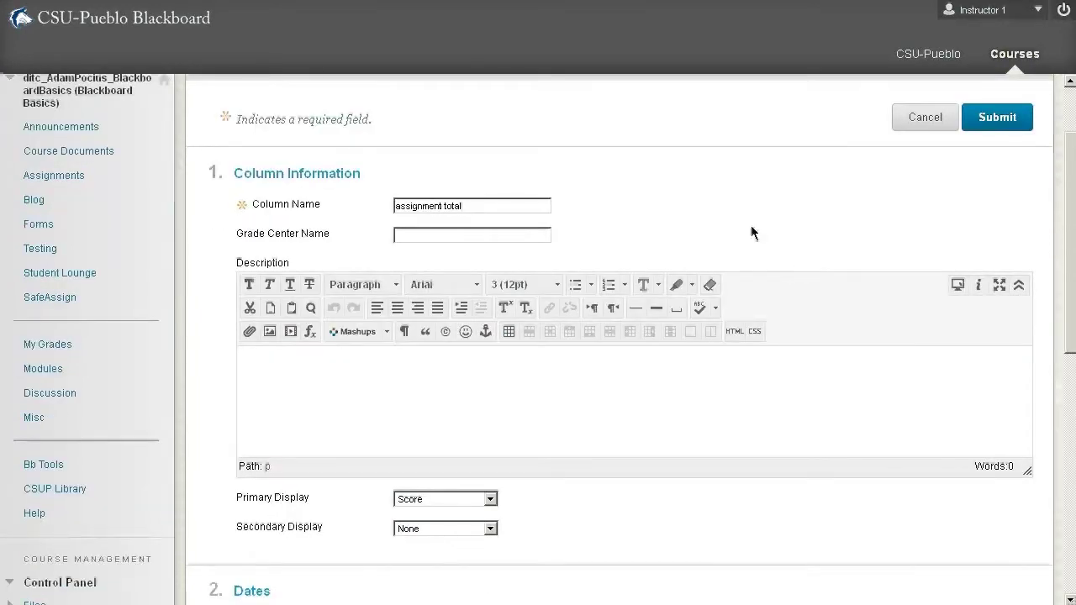
scroll(664, 399, "down", 2)
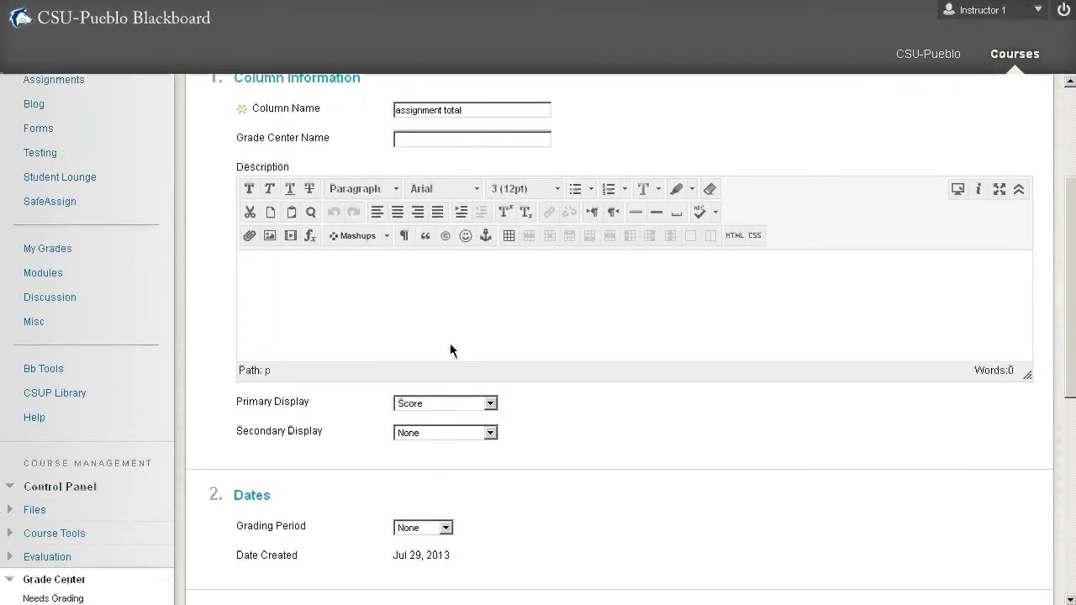
scroll(633, 409, "down", 4)
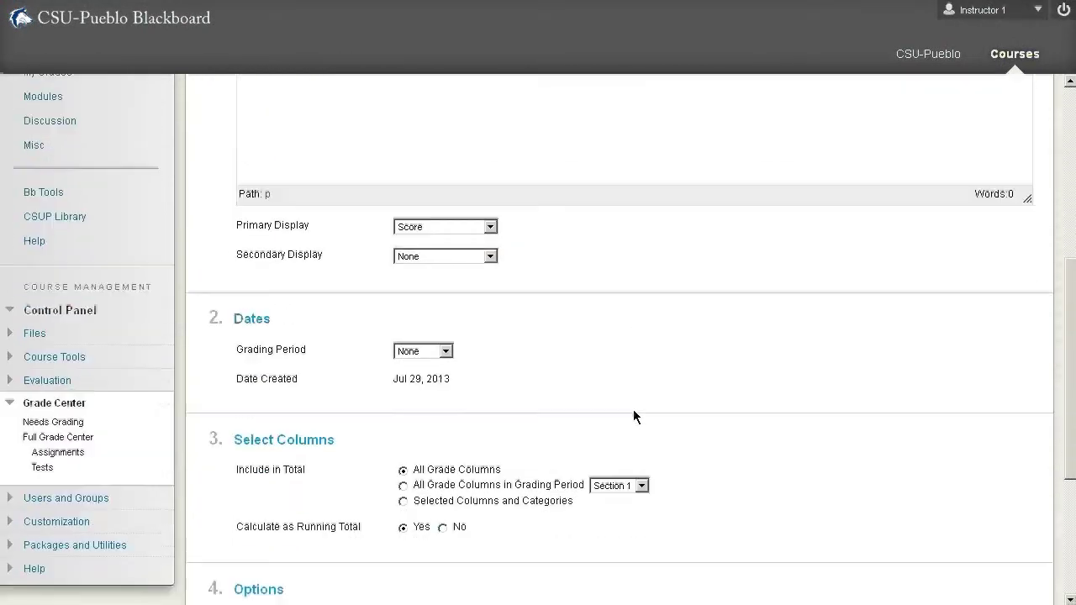
scroll(721, 361, "down", 4)
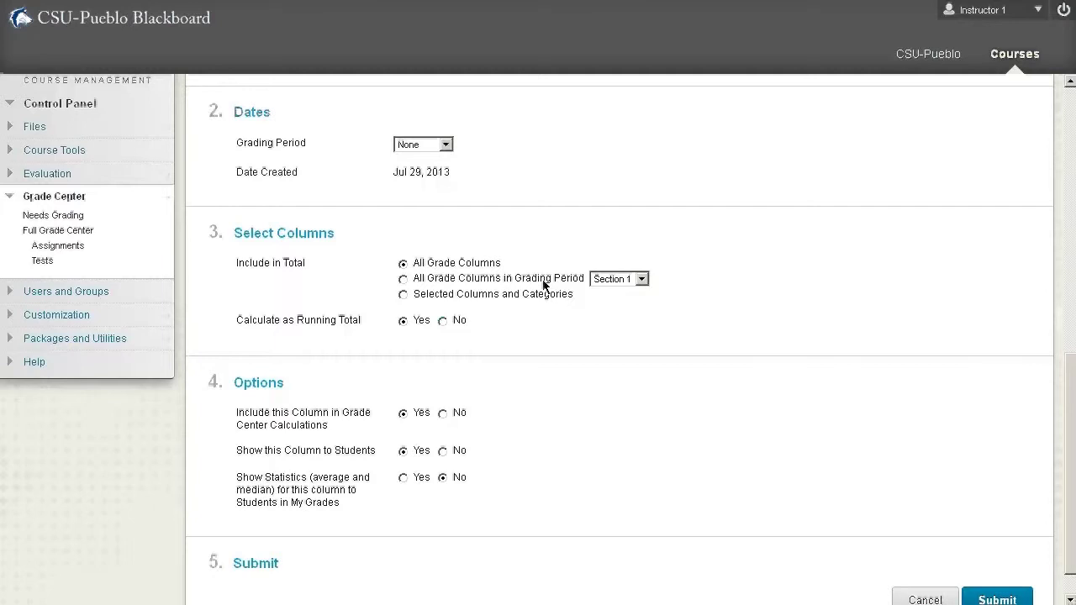
left_click(404, 295)
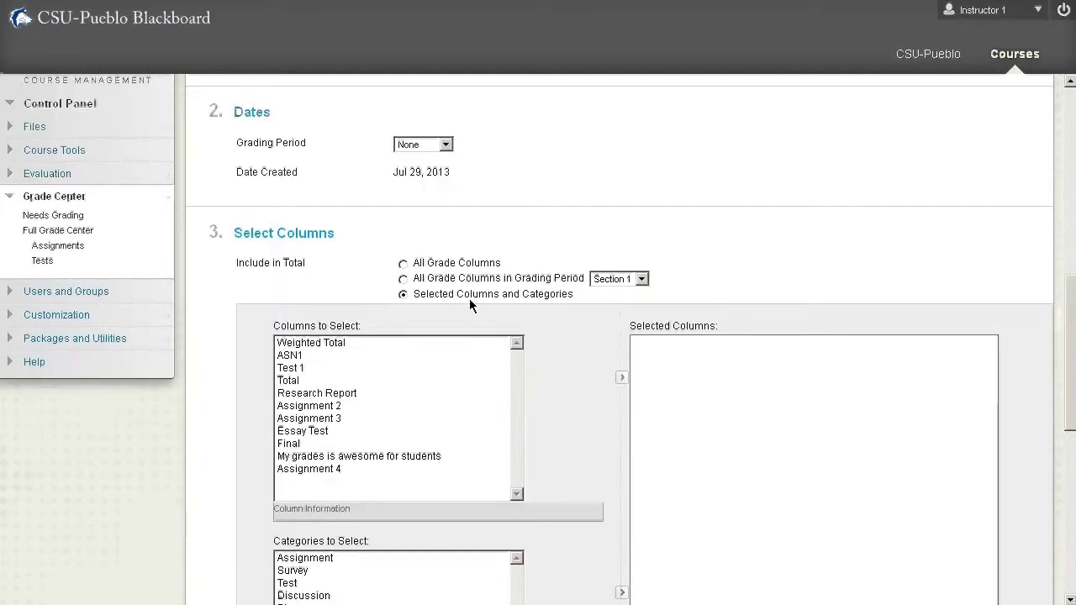
Step: Add ASN1 and Assignments 2, 3 and 4 to the assignment total's Selected Columns
scroll(545, 315, "down", 1)
scroll(544, 310, "down", 3)
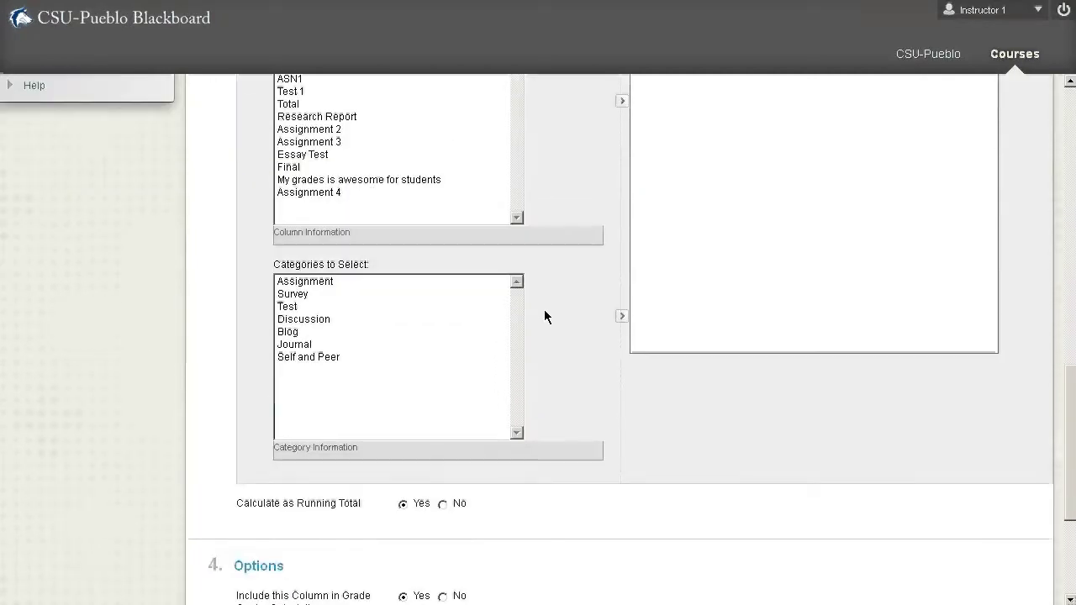
scroll(544, 309, "up", 1)
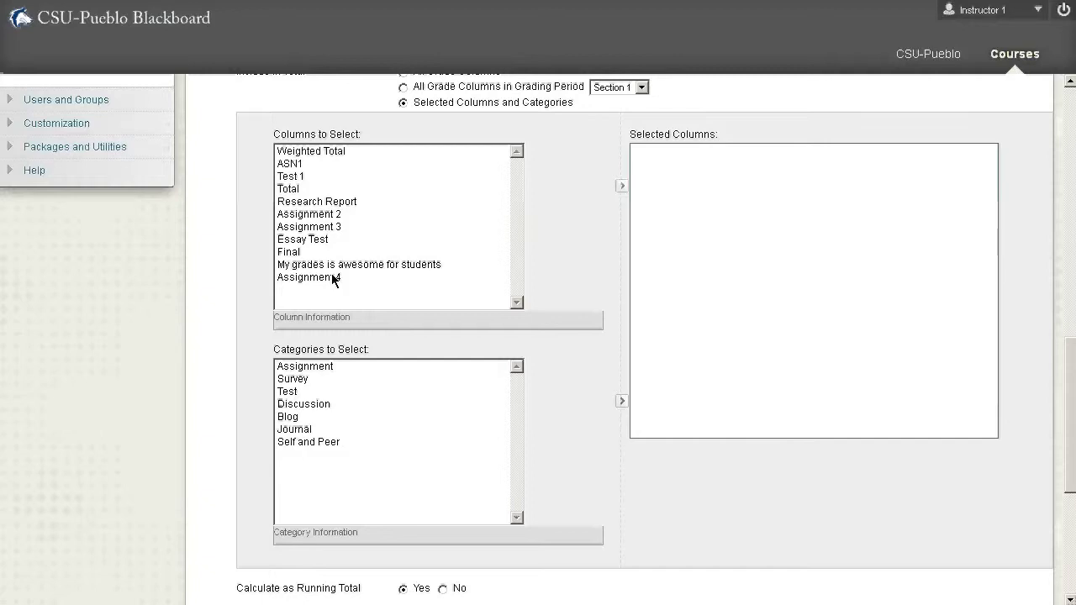
left_click(290, 165)
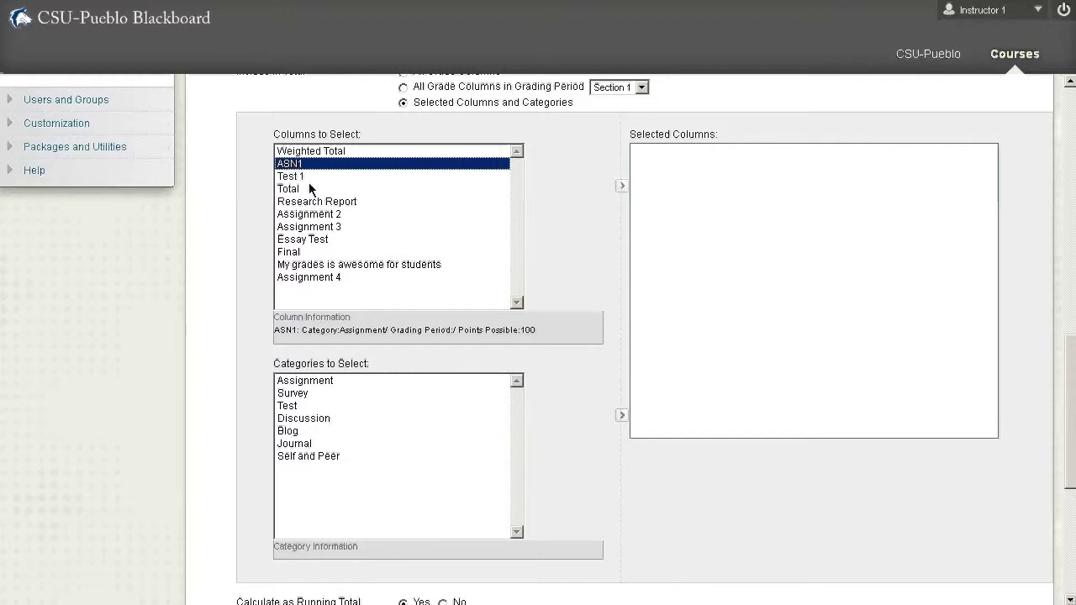
left_click(316, 214, "ctrl")
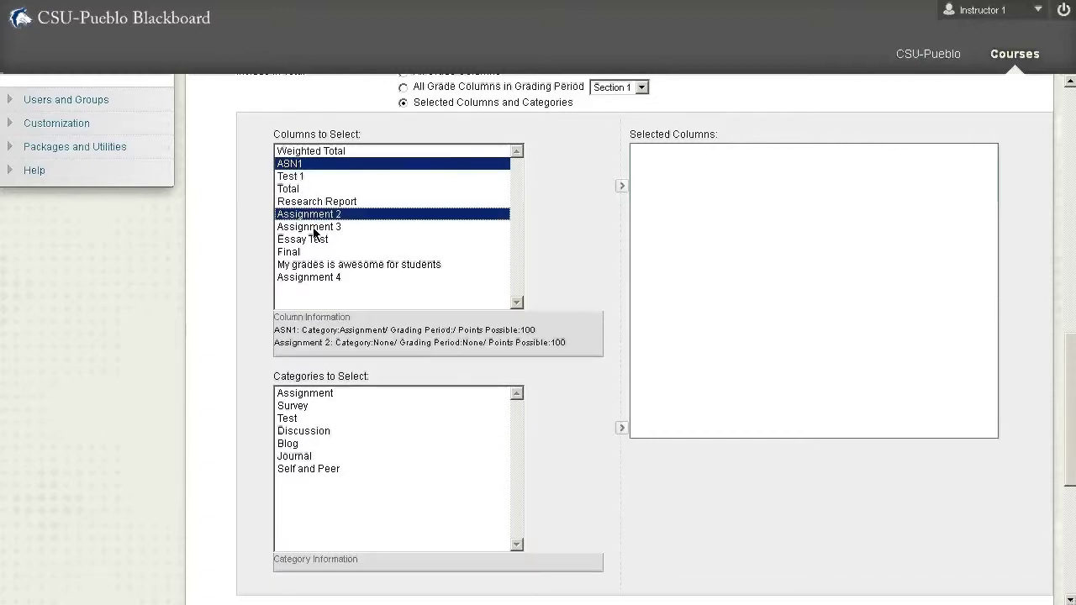
left_click(316, 227, "ctrl")
left_click(309, 276, "ctrl")
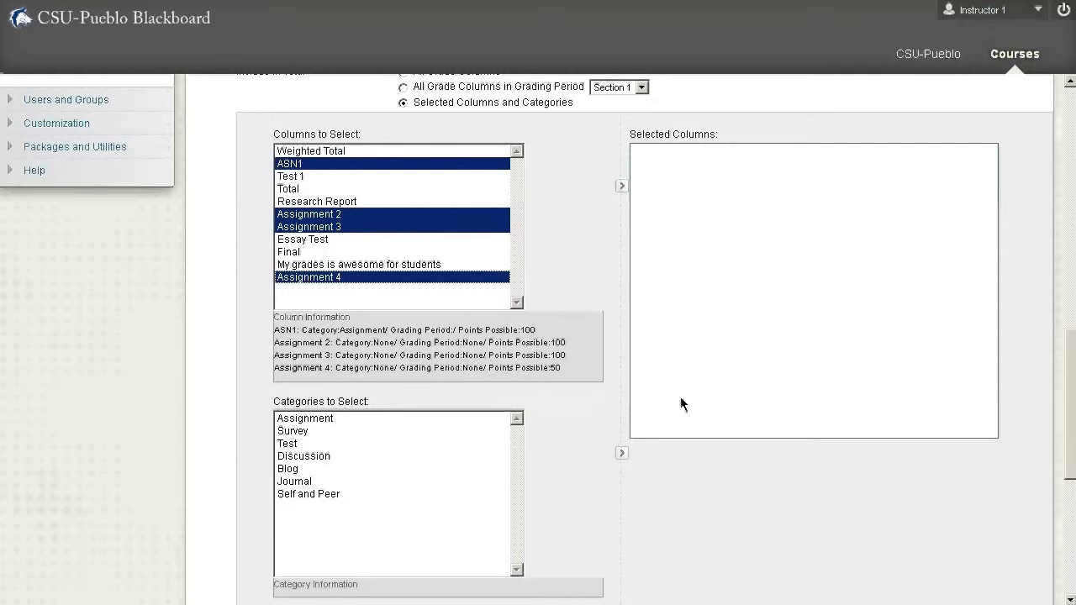
left_click(621, 188)
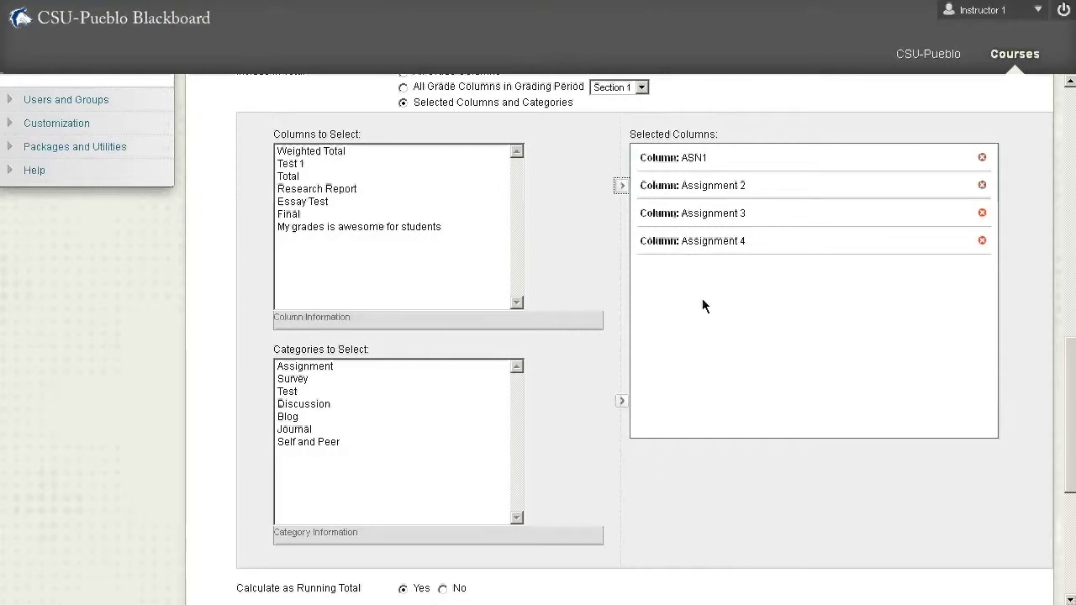
scroll(703, 306, "down", 4)
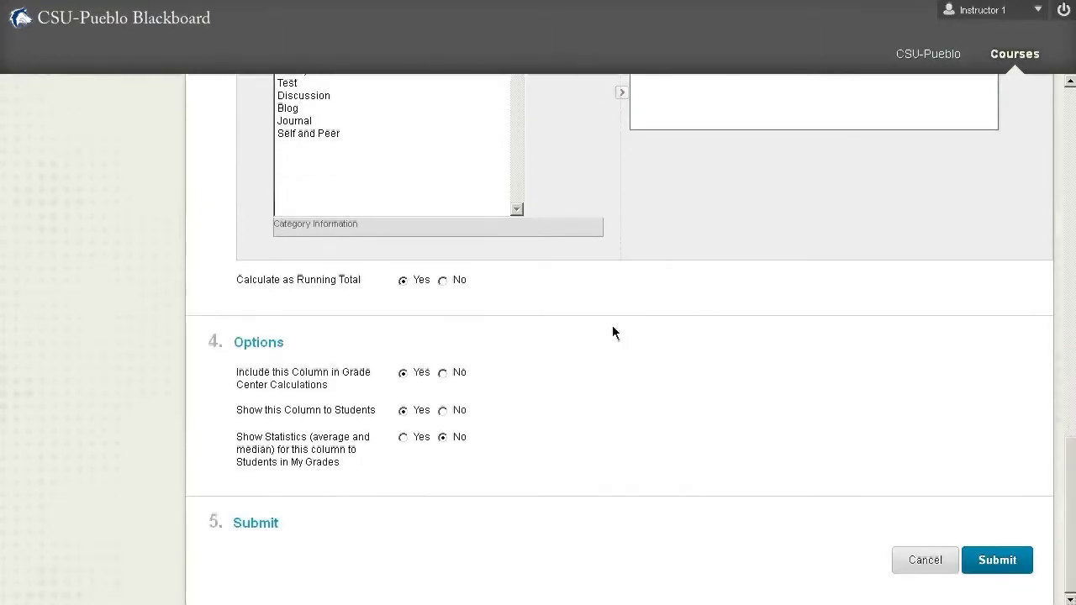
left_click_drag(236, 279, 364, 286)
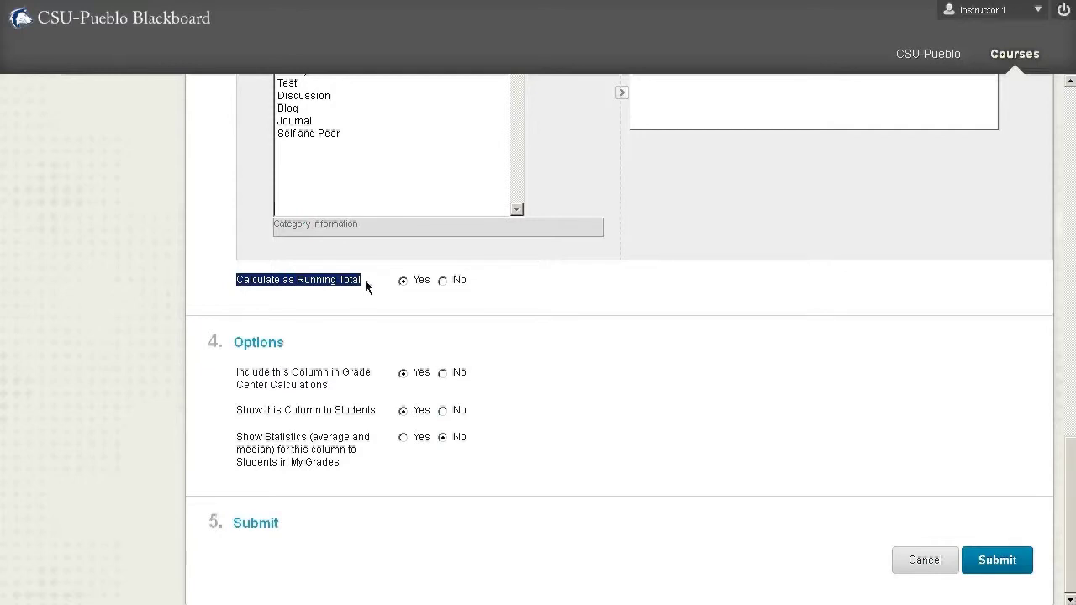
scroll(845, 212, "up", 5)
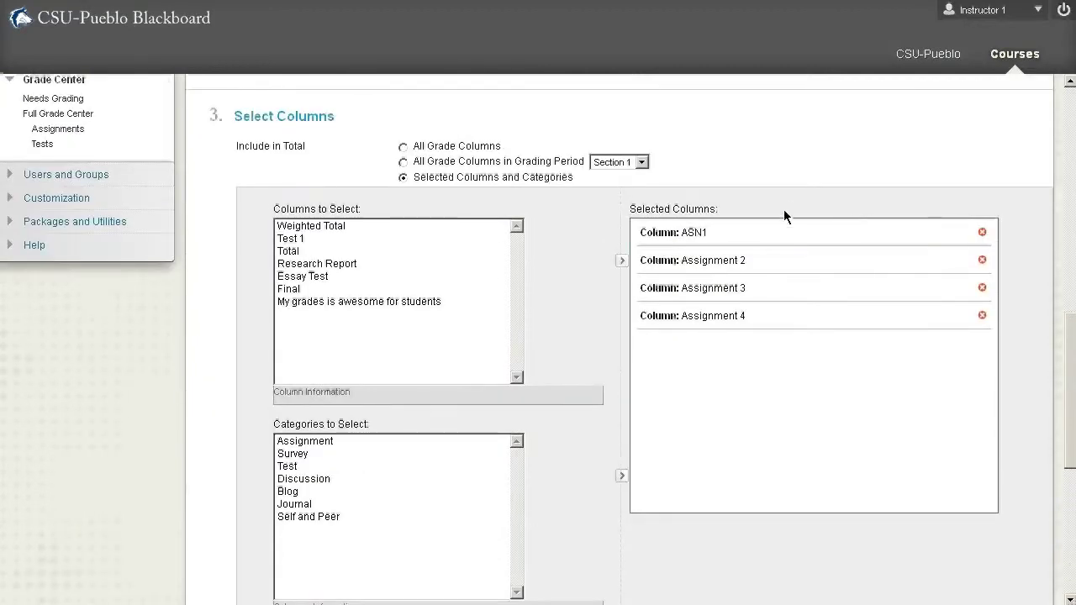
scroll(783, 210, "down", 3)
scroll(739, 279, "down", 3)
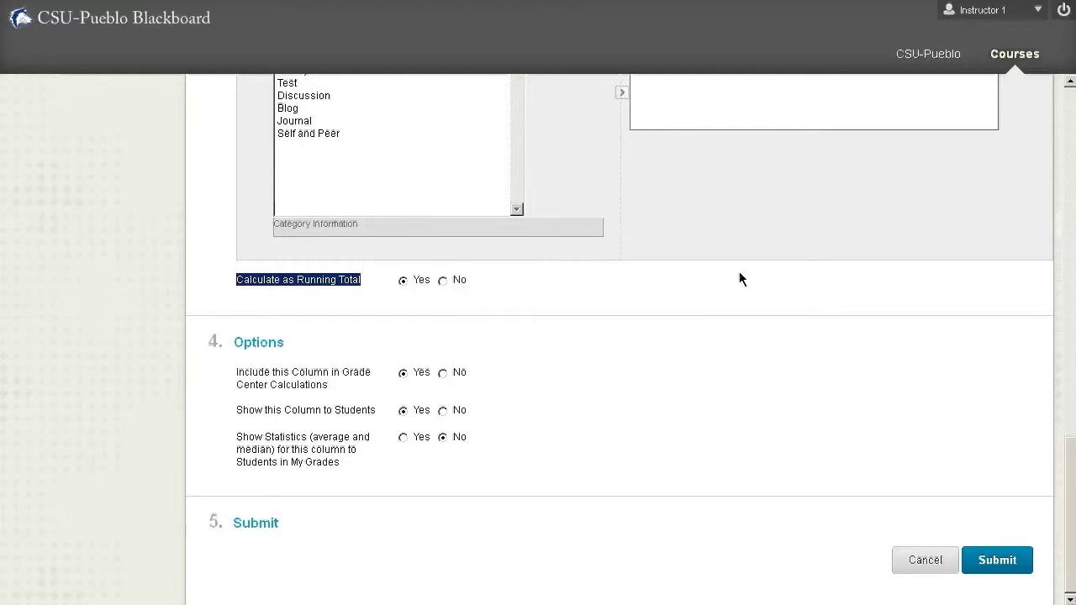
left_click(637, 276)
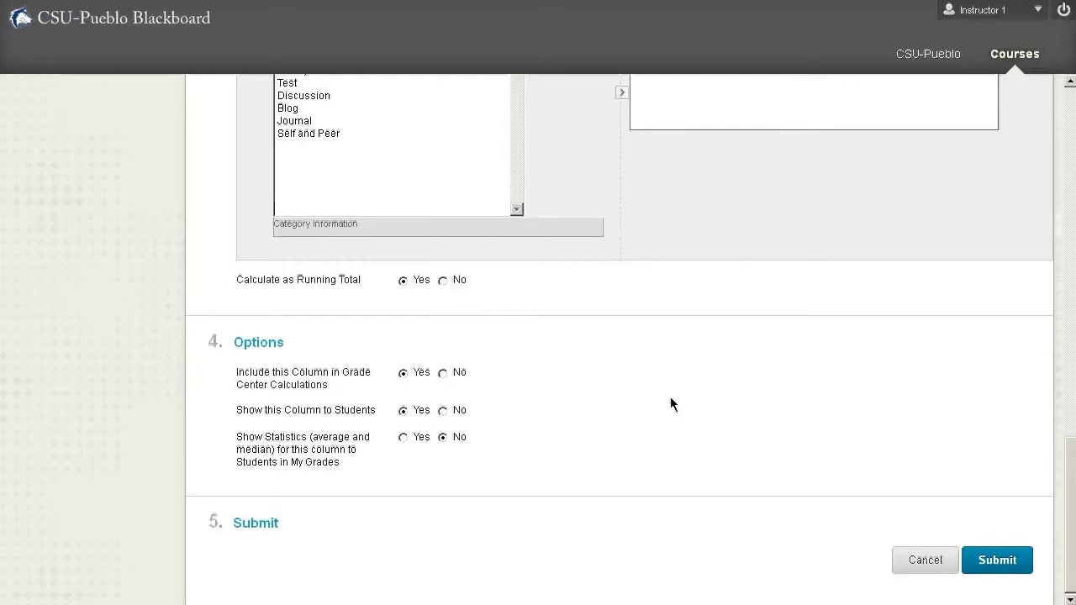
scroll(671, 378, "up", 5)
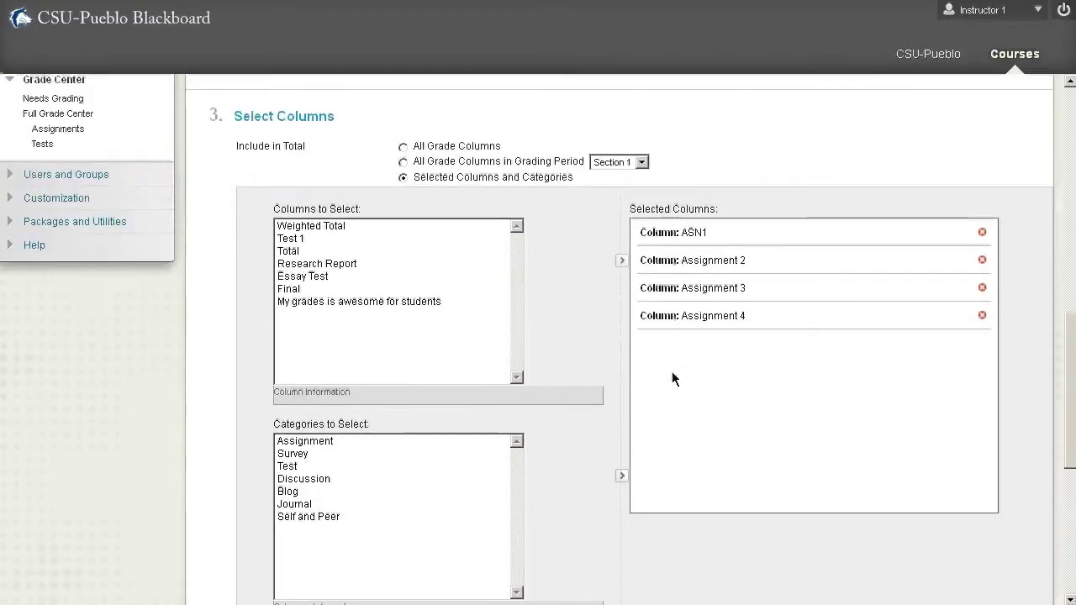
scroll(672, 372, "down", 5)
Step: Submit the assignment total column and scroll across the grid to the Weighted Total column's menu
left_click(1000, 561)
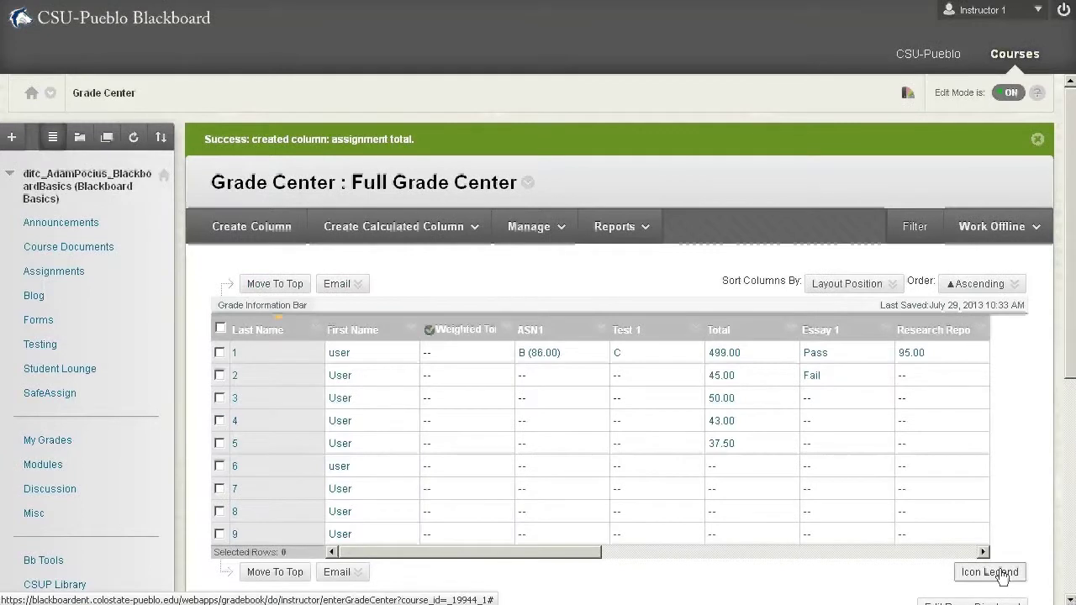
left_click_drag(396, 552, 838, 559)
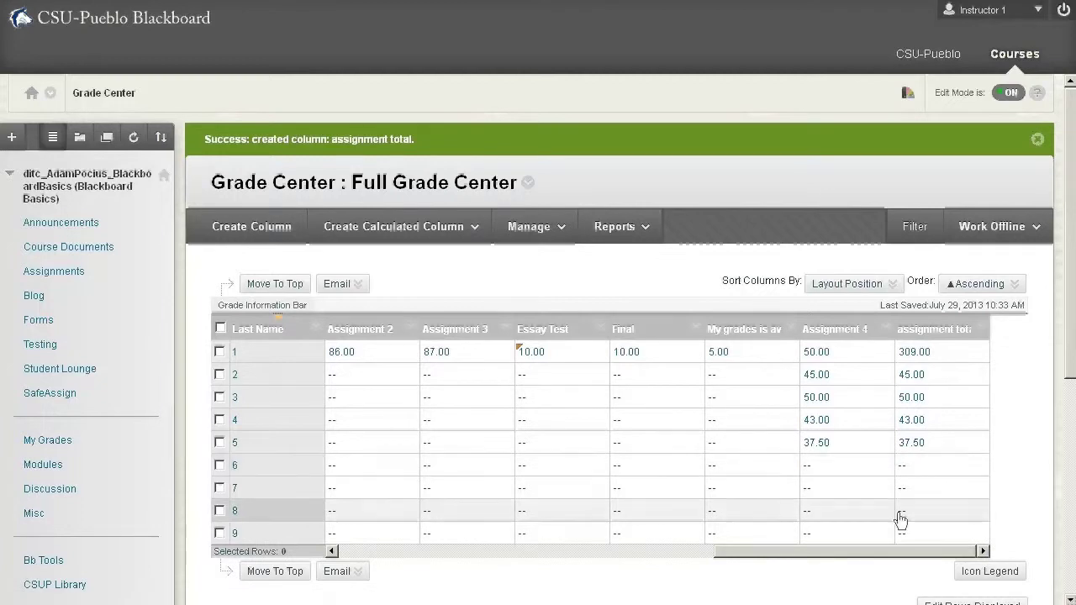
left_click_drag(893, 553, 572, 557)
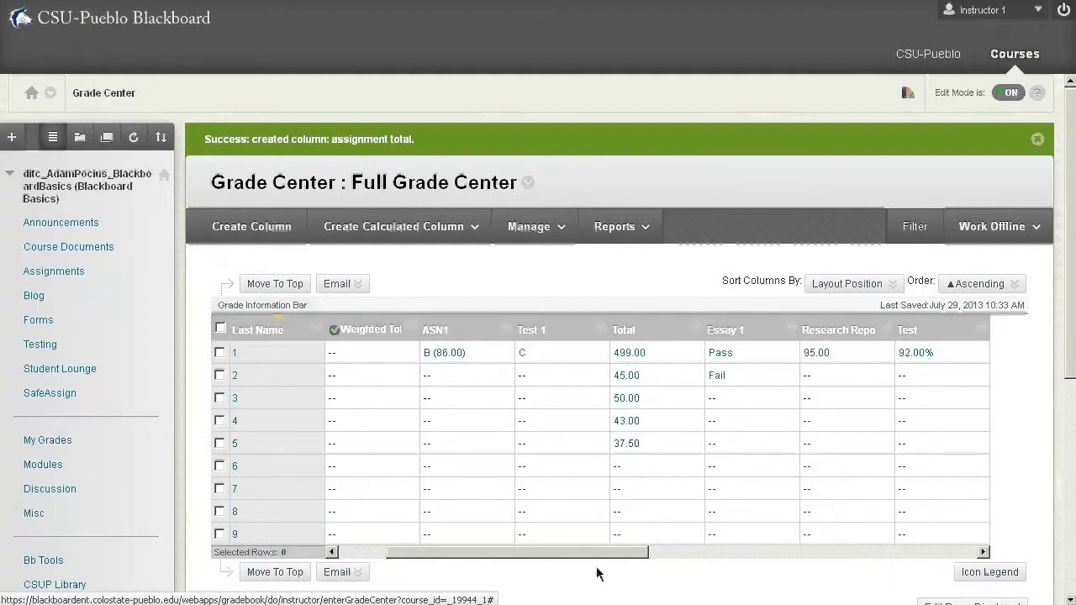
left_click_drag(597, 559, 924, 557)
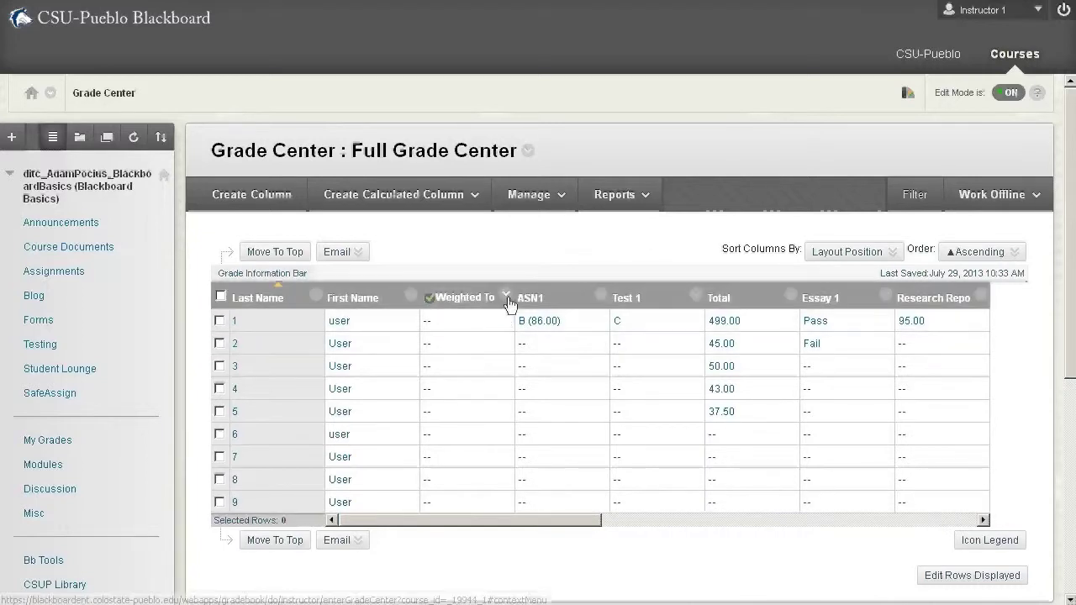
left_click(506, 297)
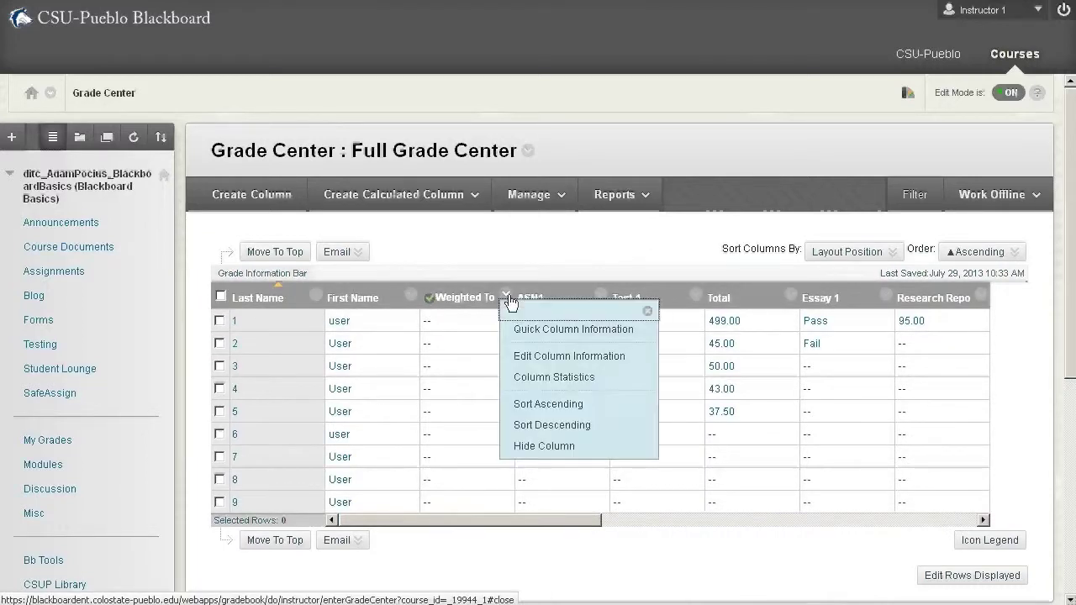
Step: Edit the Weighted Total column and add ASN1 and Assignments 2, 3 and 4 to its selected columns
left_click(517, 356)
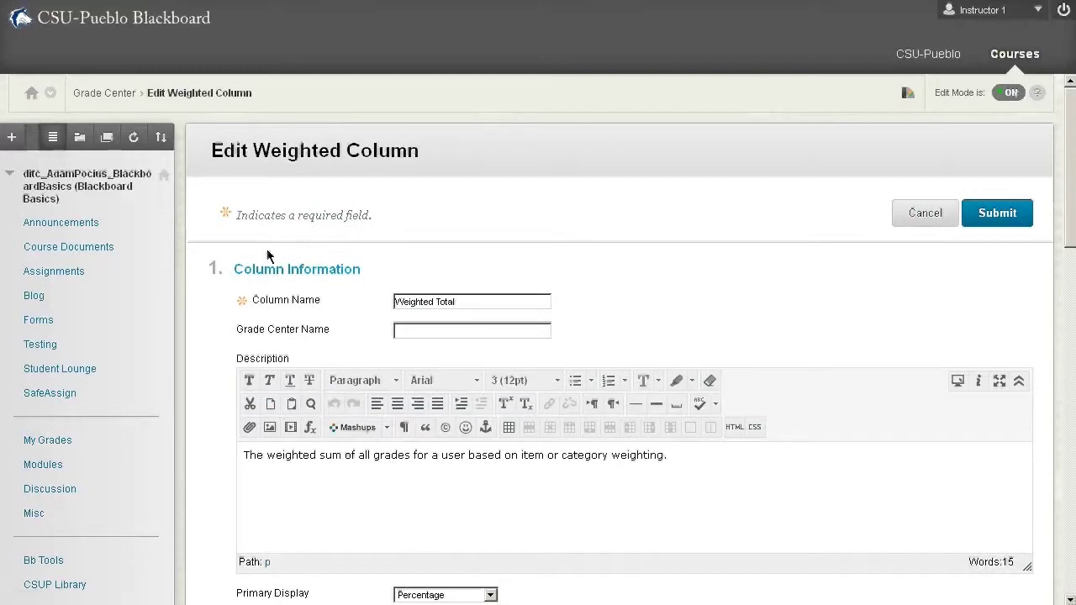
scroll(588, 324, "down", 2)
scroll(591, 320, "down", 3)
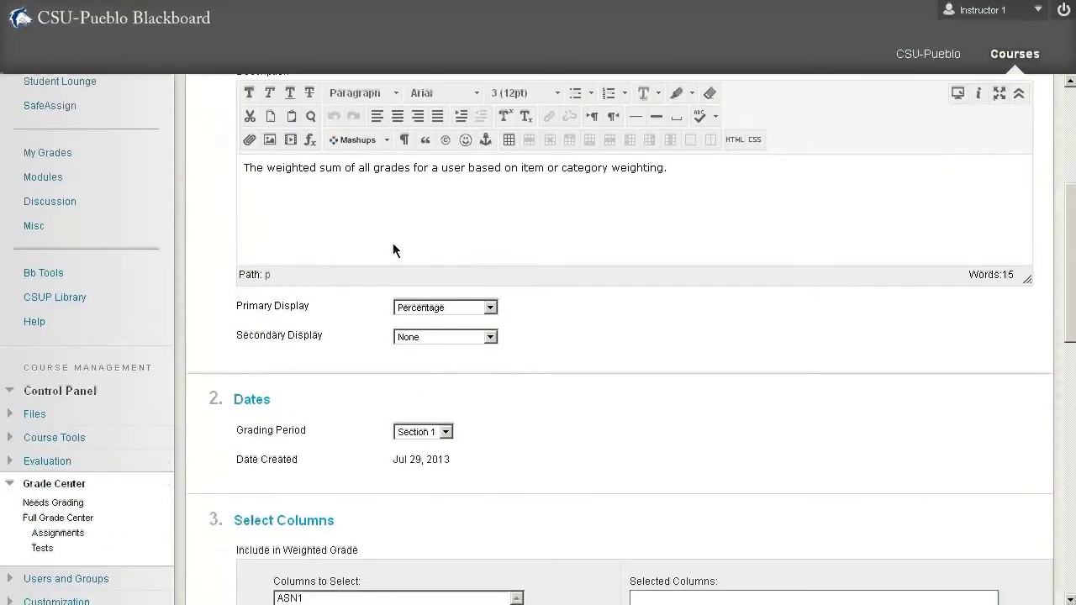
scroll(394, 251, "down", 6)
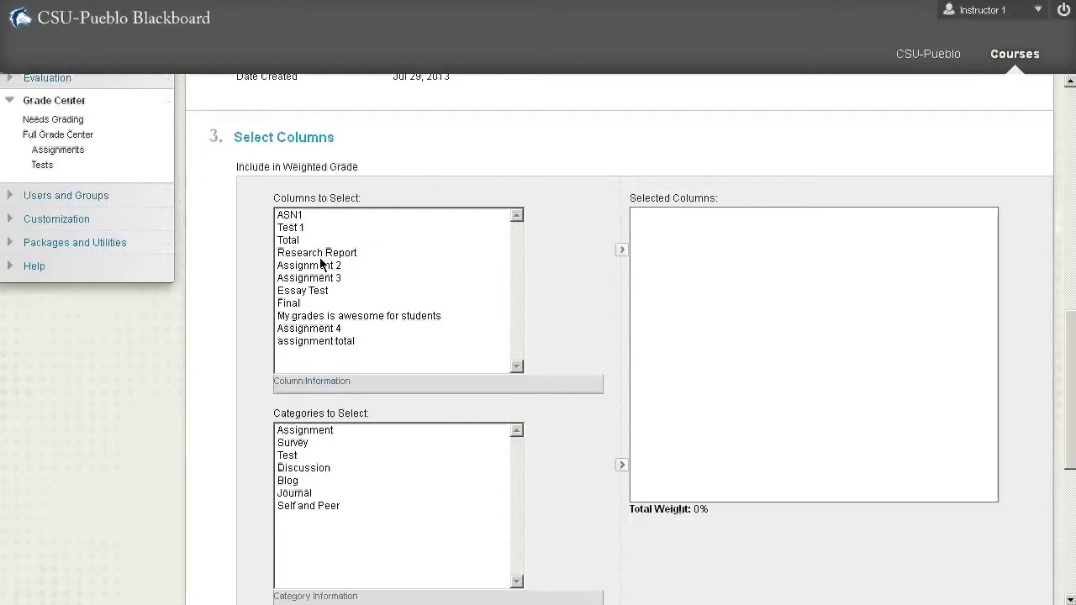
left_click(300, 217)
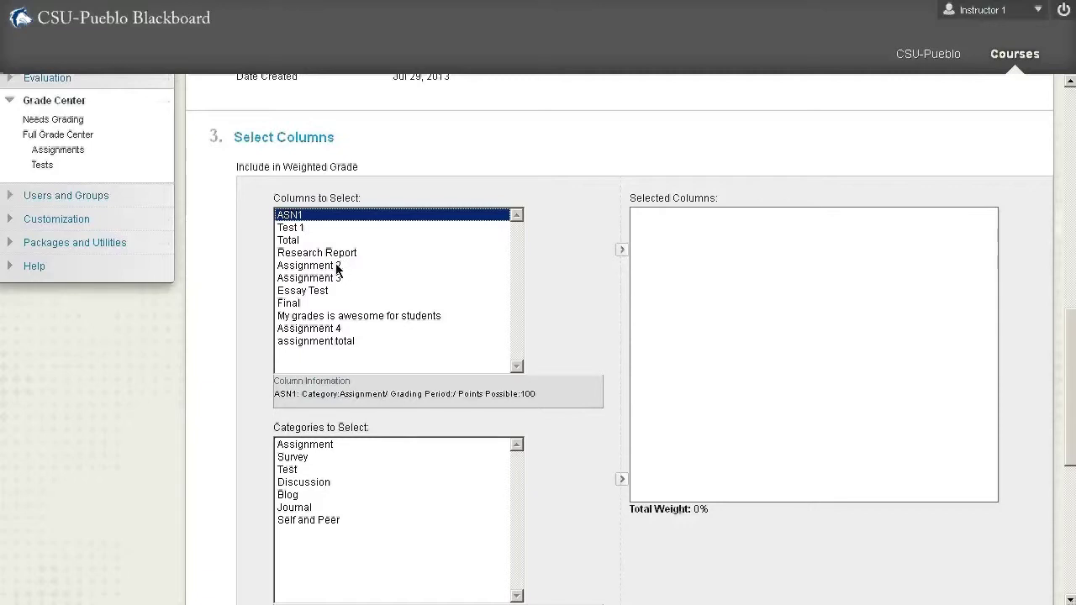
left_click(340, 267, "ctrl")
left_click(334, 279, "ctrl")
left_click(334, 329, "ctrl")
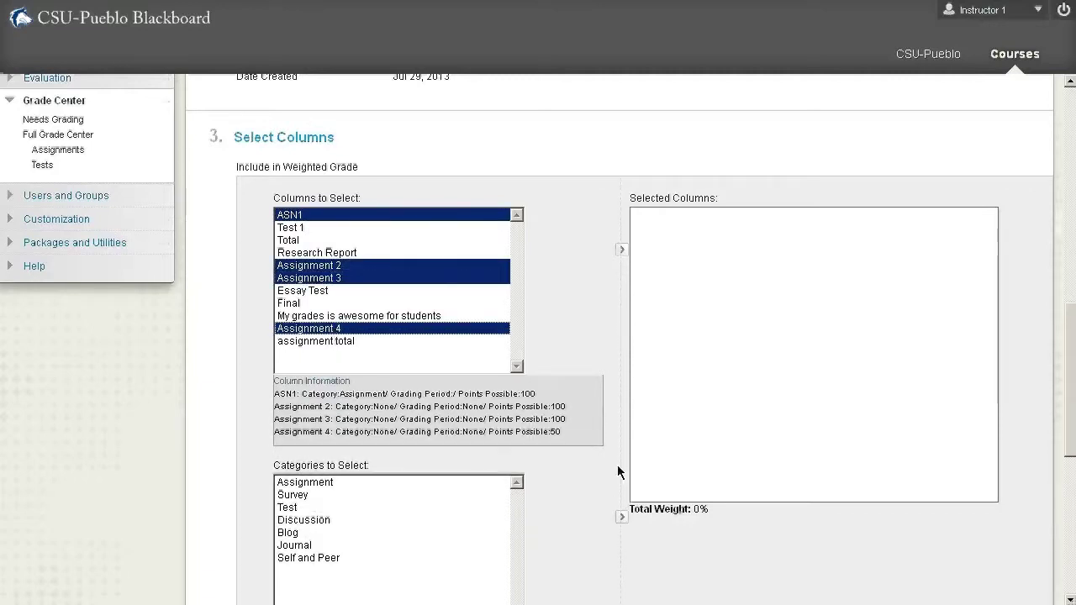
left_click(622, 254)
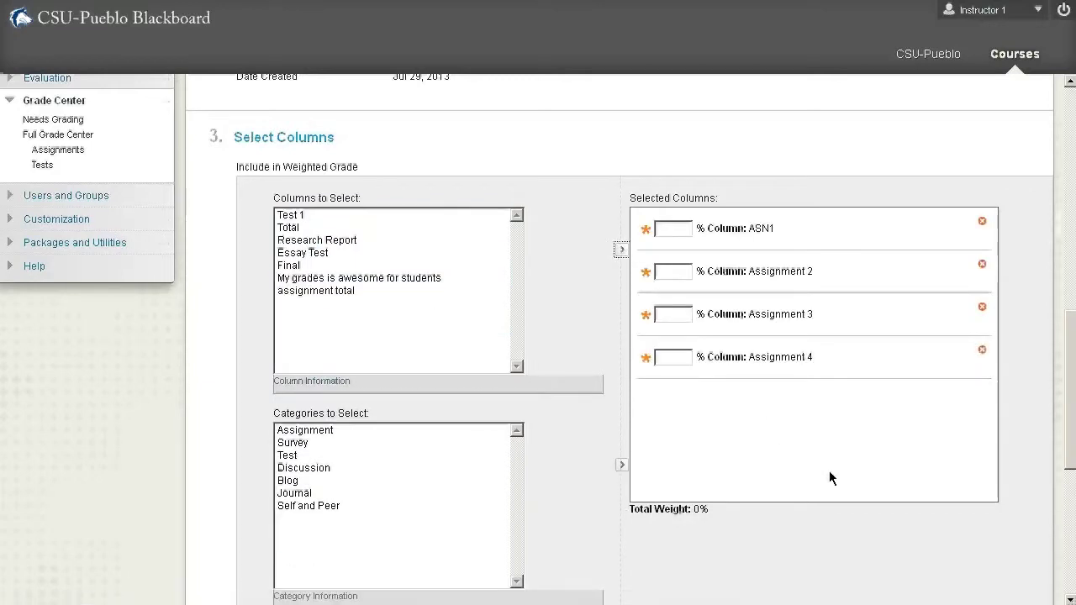
left_click(668, 231)
Step: Weight ASN1 and Assignments 2, 3 and 4 at 25% each, then submit the Weighted Total
type("25")
key("Tab")
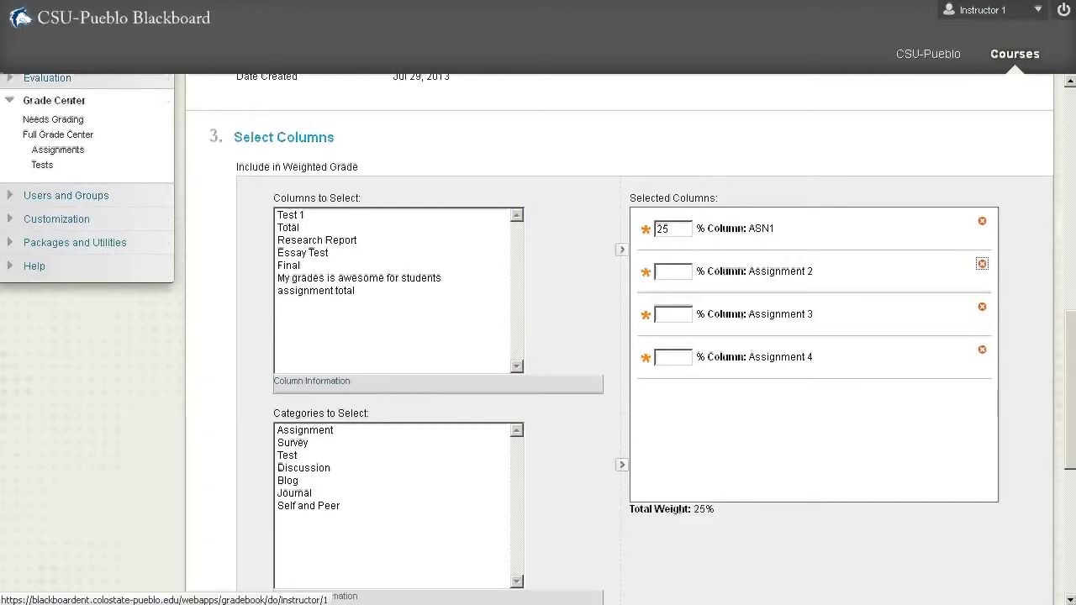
left_click(666, 271)
type("25")
left_click(668, 313)
type("25")
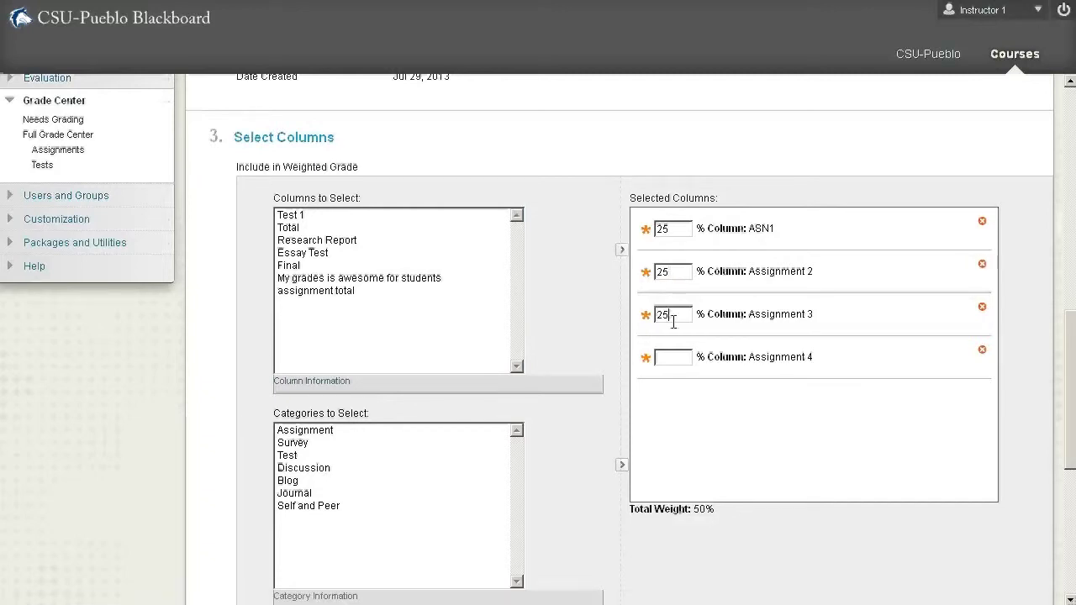
left_click(667, 353)
type("25")
scroll(710, 366, "down", 5)
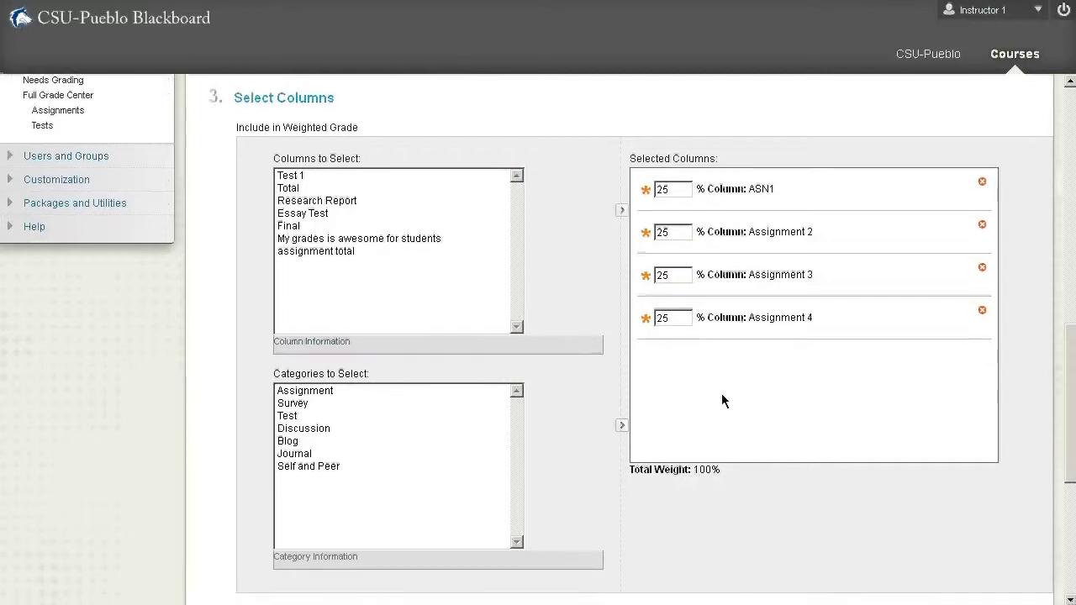
left_click(998, 561)
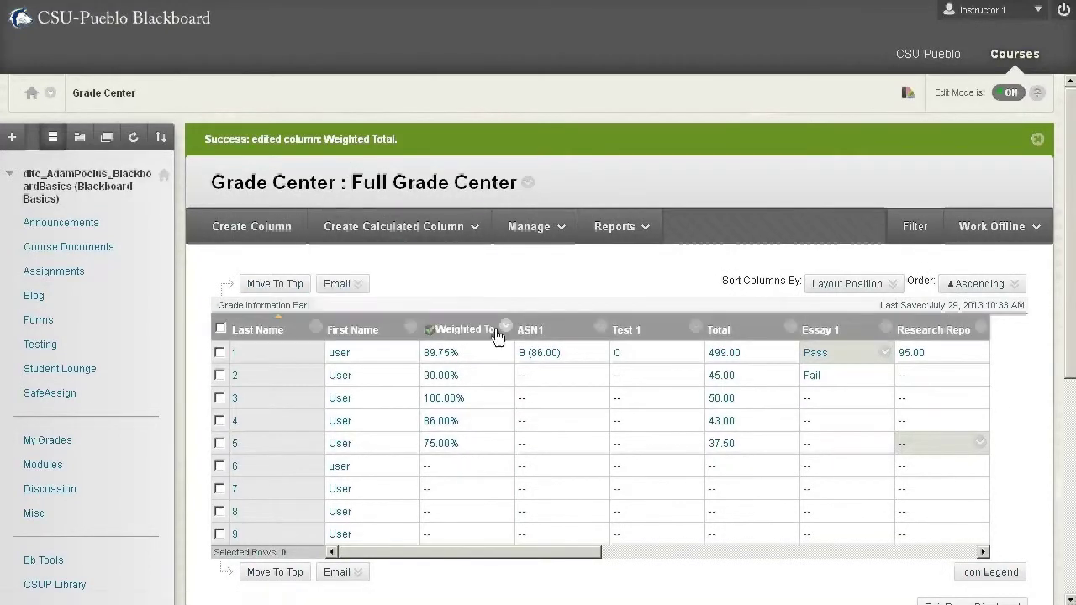
Step: Reopen Edit Column Information for the Weighted Total column
left_click(502, 330)
left_click(527, 387)
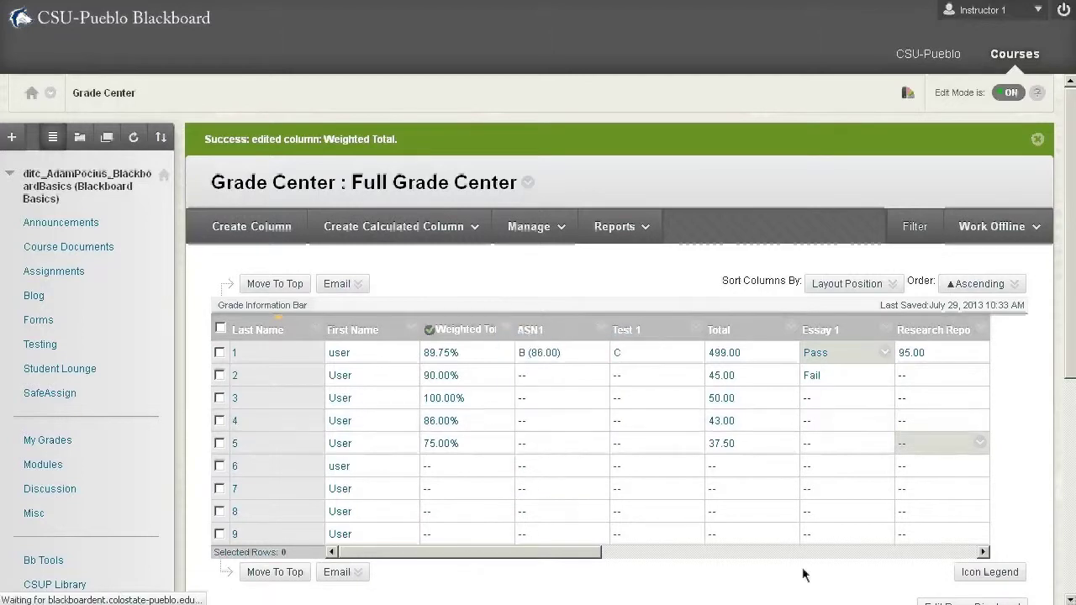
Step: Remove ASN1 and Assignments 2, 3 and 4 from the Weighted Total's selected columns
scroll(773, 561, "down", 10)
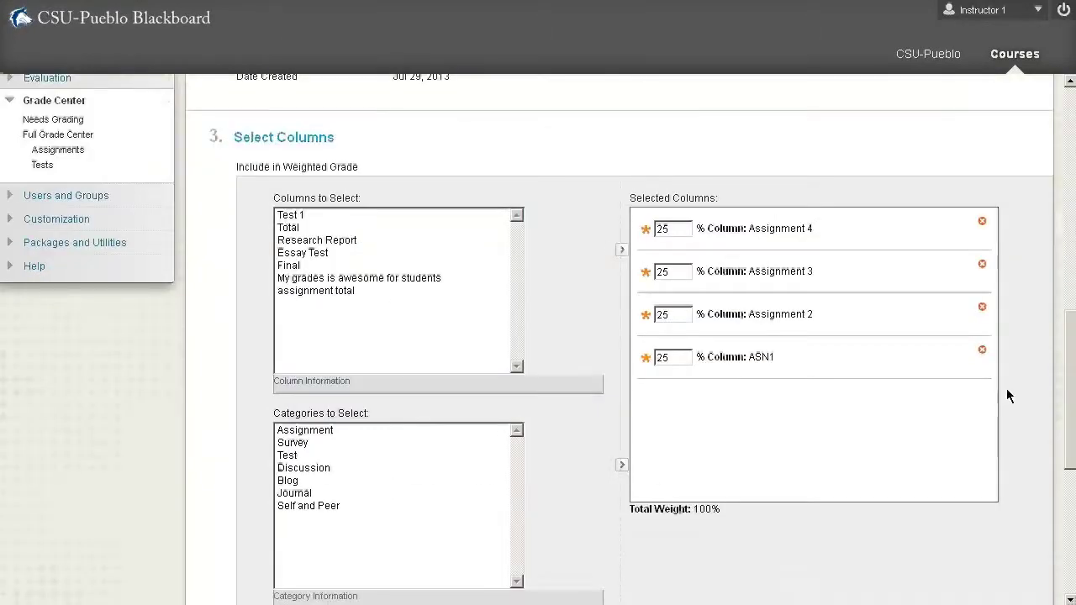
left_click(983, 352)
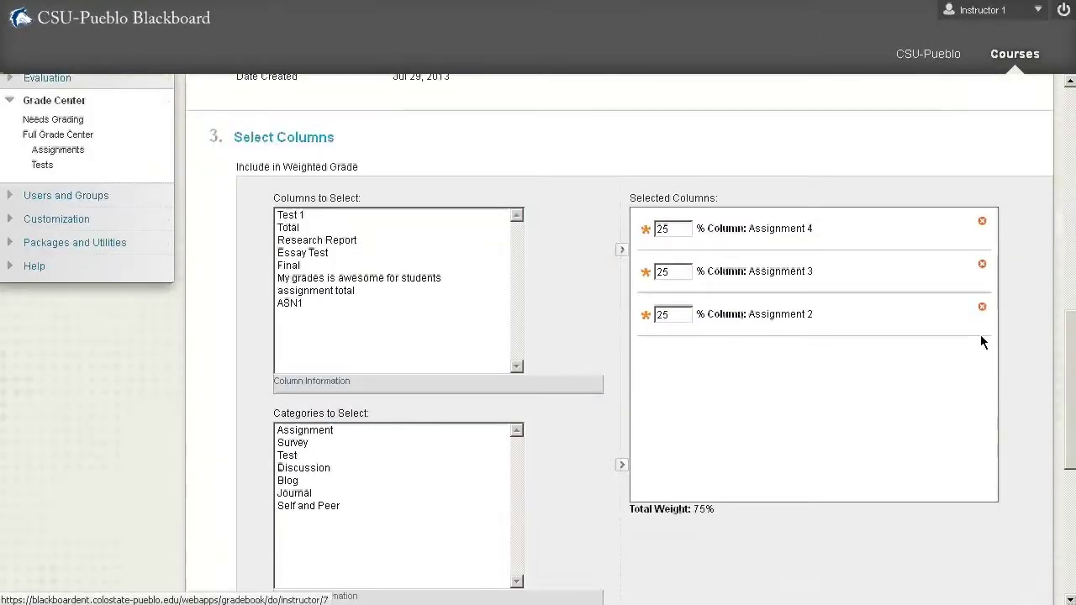
left_click(980, 308)
left_click(981, 266)
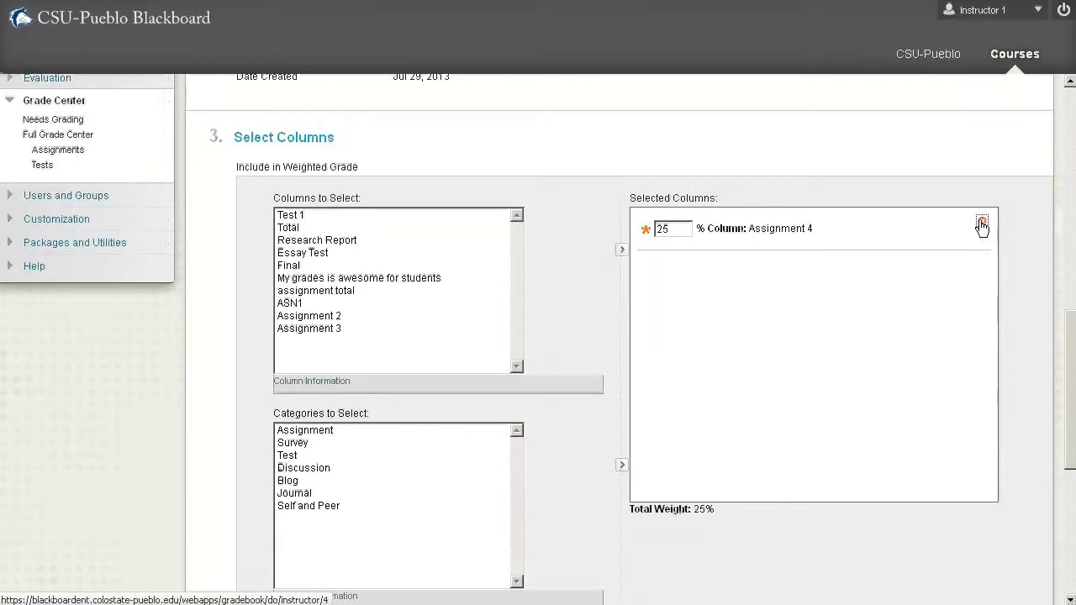
left_click(981, 221)
scroll(864, 386, "down", 2)
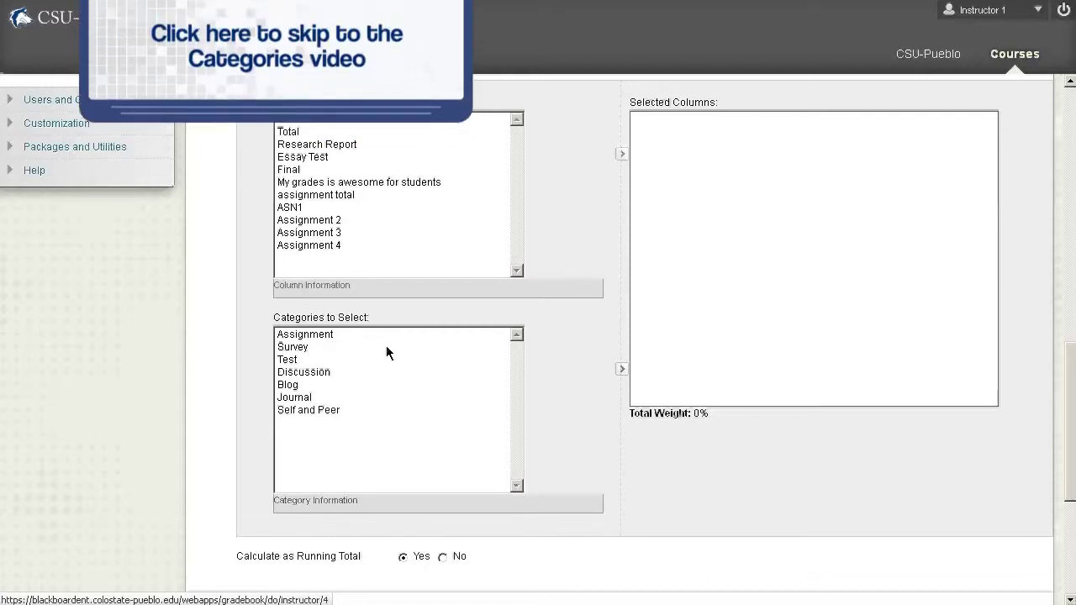
Step: Select the Assignment, Test and Discussion categories
left_click(319, 333)
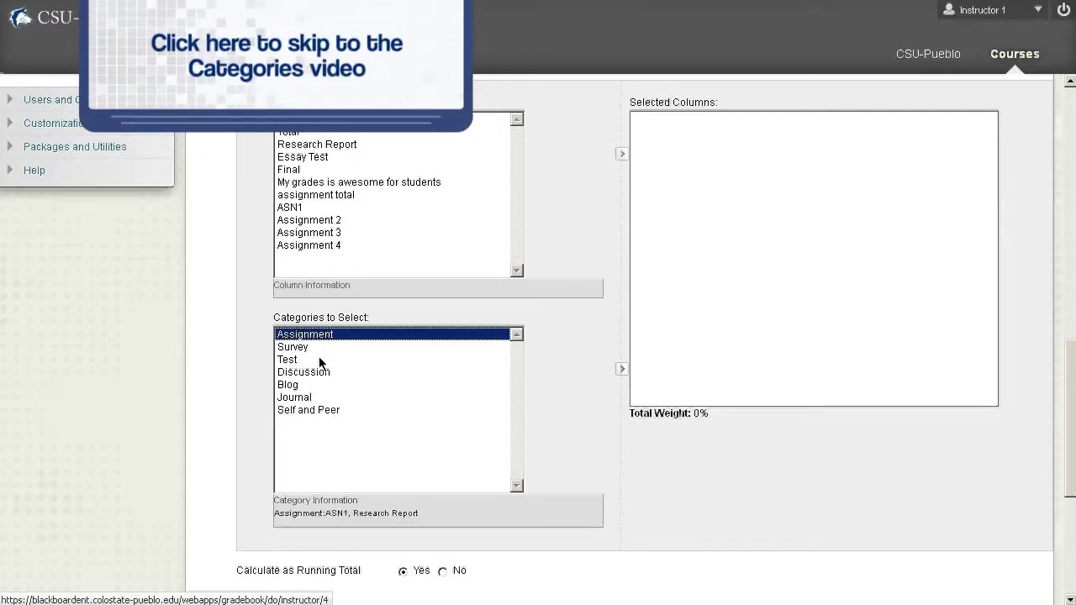
left_click(287, 360, "ctrl")
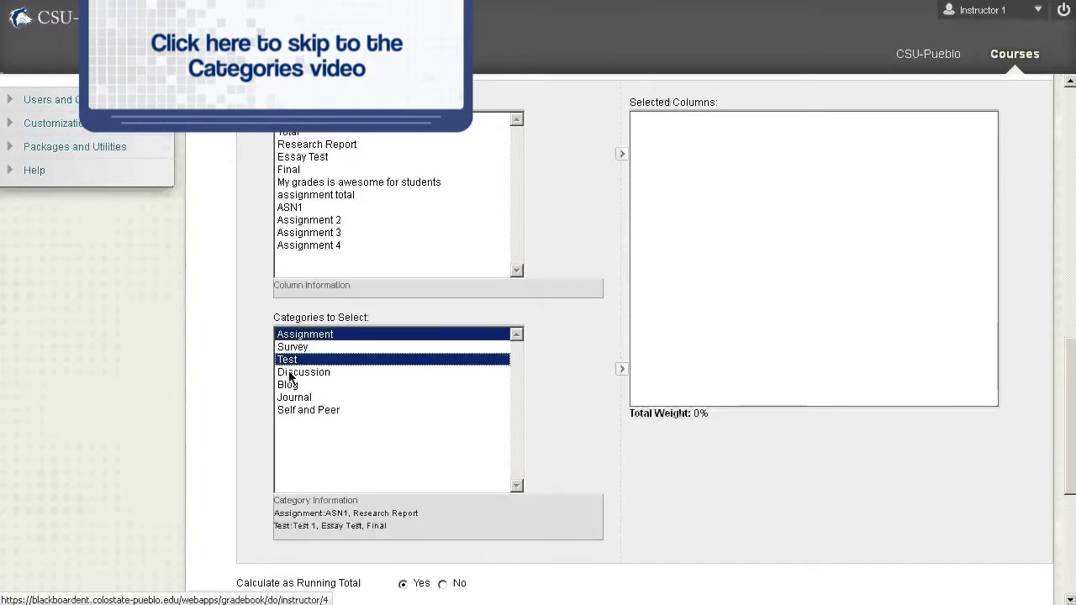
left_click(289, 373, "ctrl")
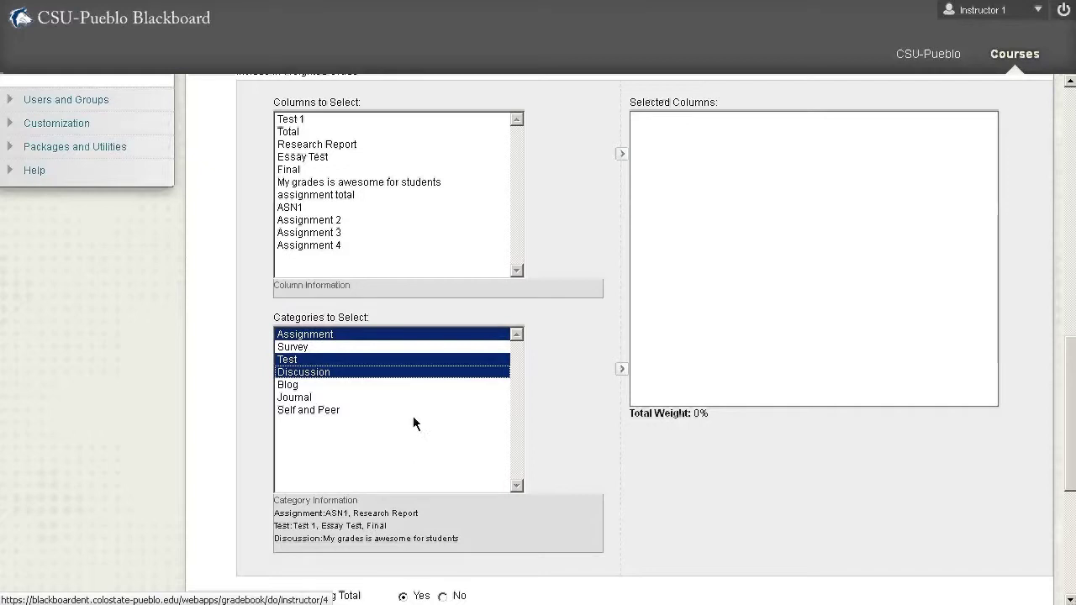
Step: Add the Assignment, Test and Discussion categories to the Weighted Total, keeping grading period All
left_click(621, 369)
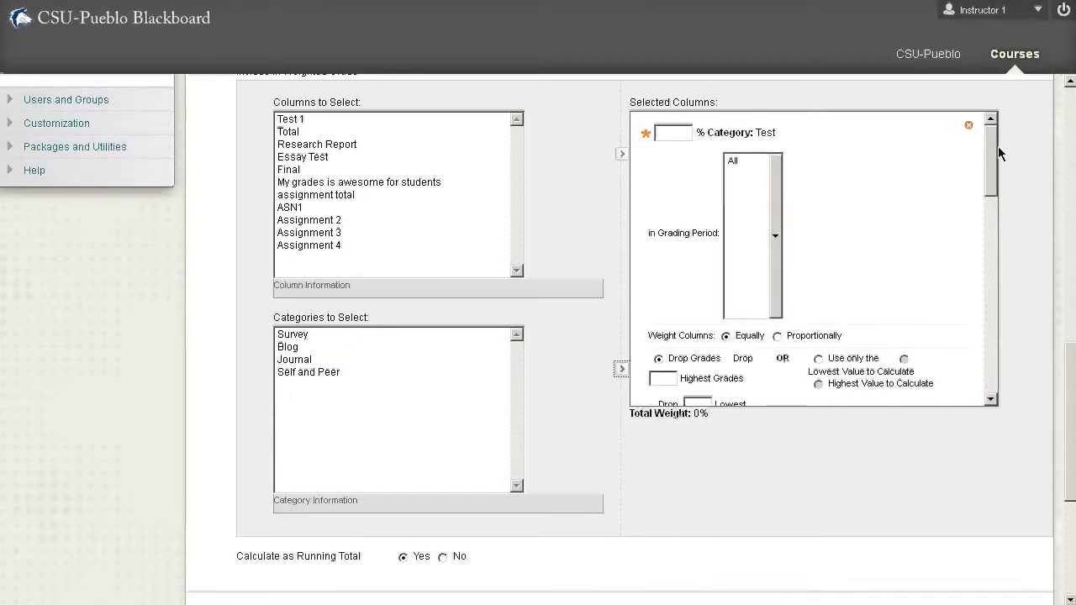
left_click(775, 236)
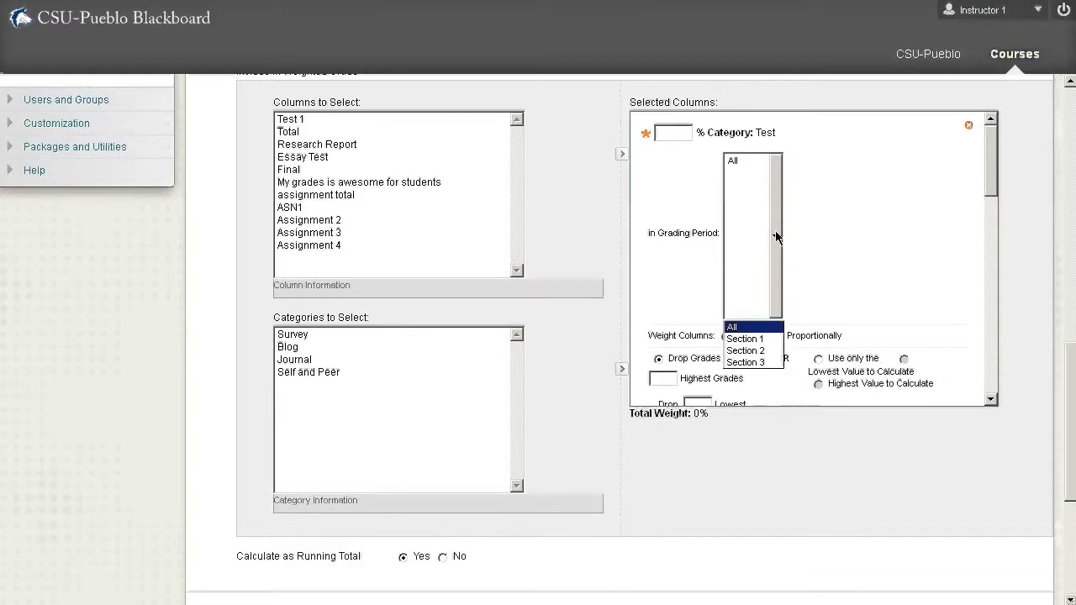
left_click(775, 236)
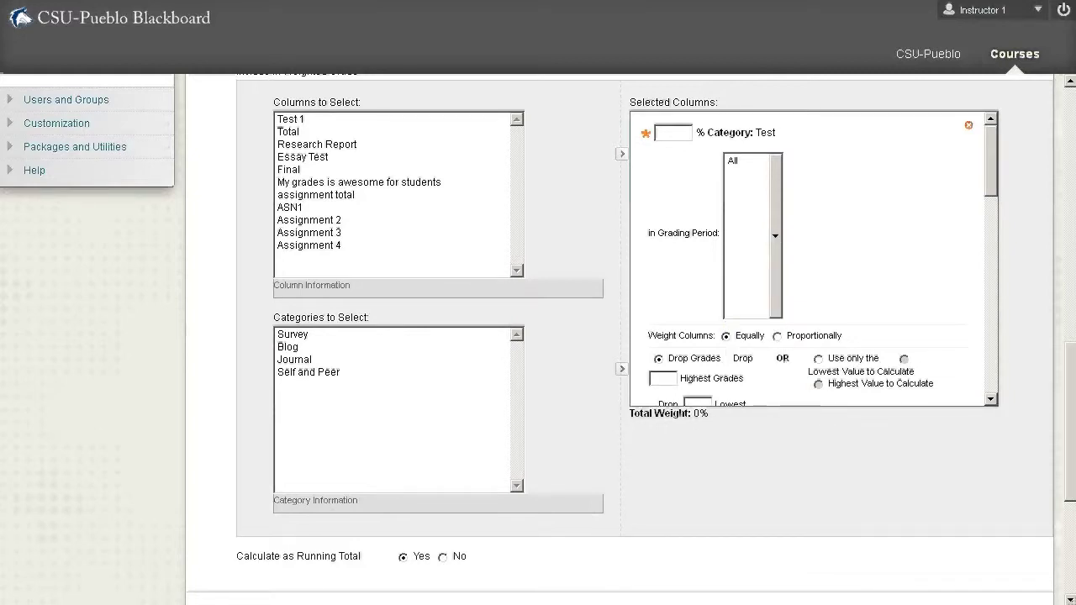
Step: Weight Test at 50%, Discussion at 25% and Assignment at 25% for a 100% total
left_click(672, 132)
type("50")
scroll(759, 171, "down", 5)
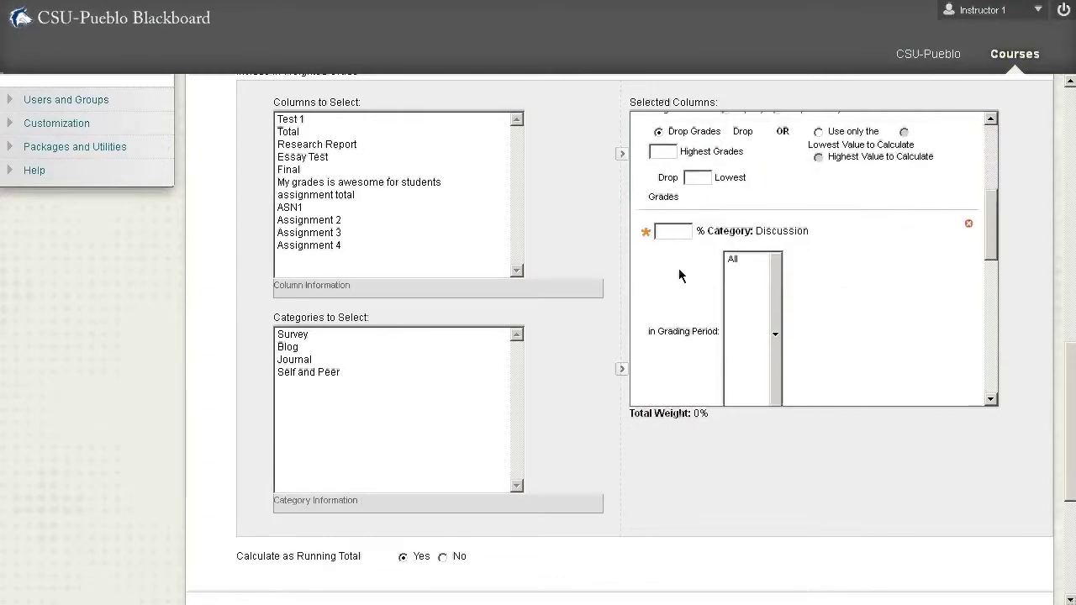
left_click(663, 231)
type("25")
scroll(757, 210, "down", 3)
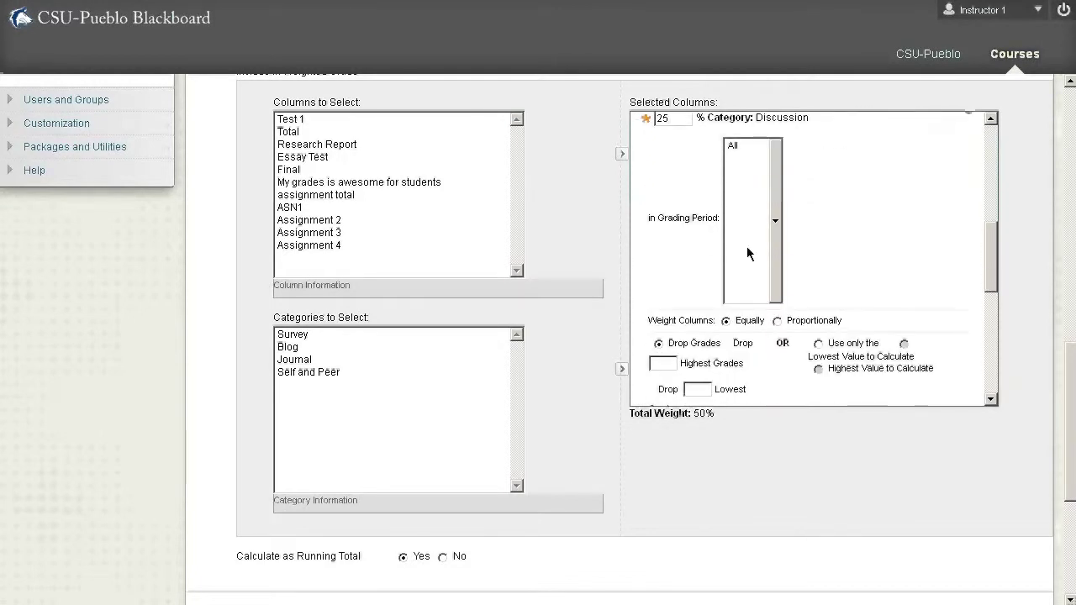
scroll(747, 254, "down", 5)
left_click(664, 252)
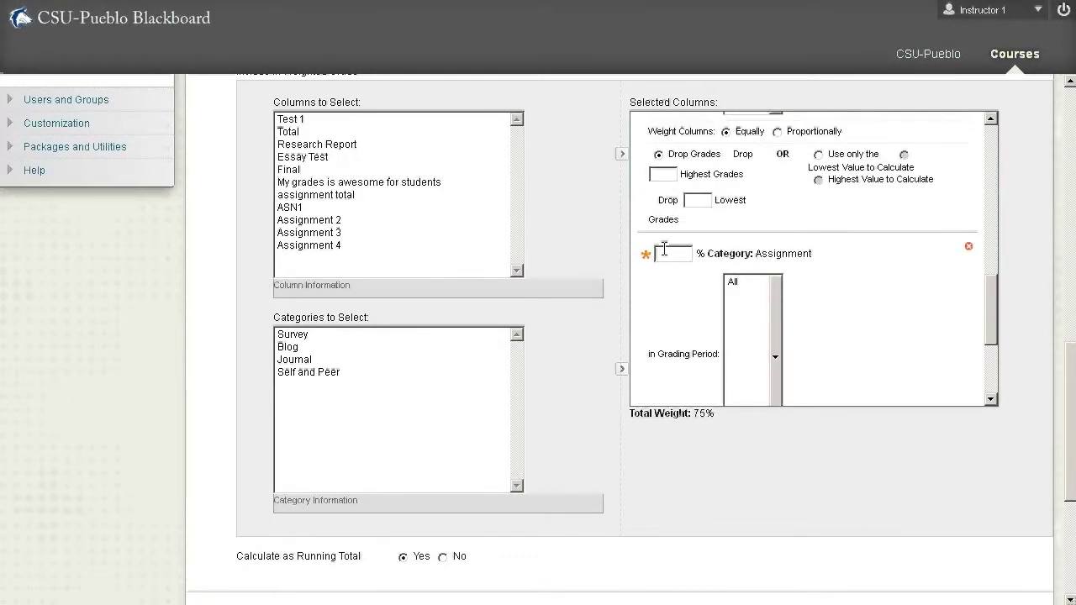
type("25")
left_click(806, 530)
scroll(806, 530, "up", 6)
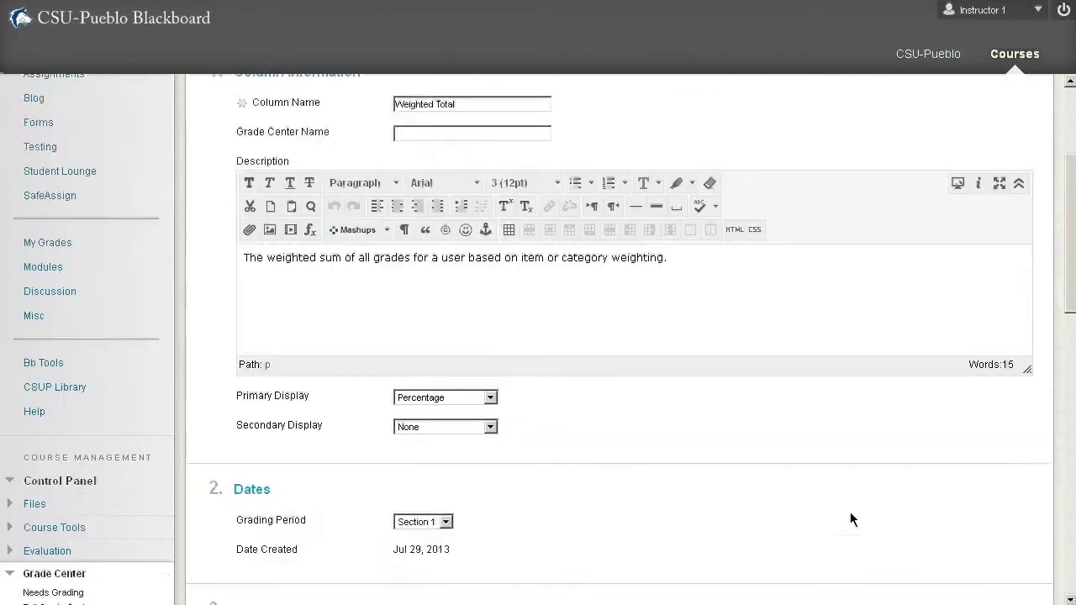
Step: Adjust the Test category's options so one lowest grade is dropped
scroll(850, 511, "down", 3)
scroll(1004, 458, "down", 3)
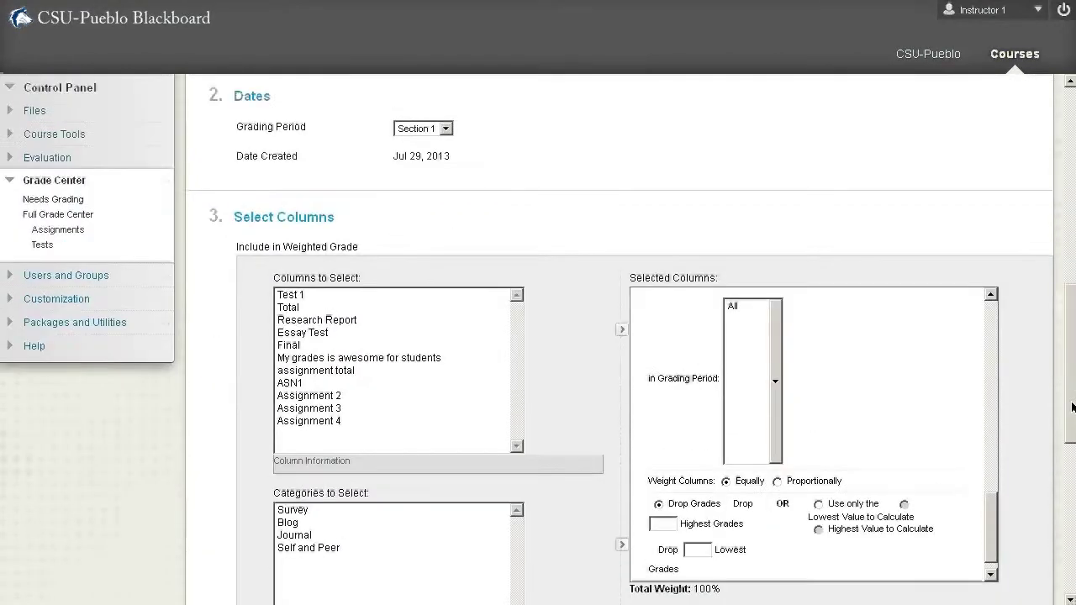
left_click_drag(995, 460, 991, 256)
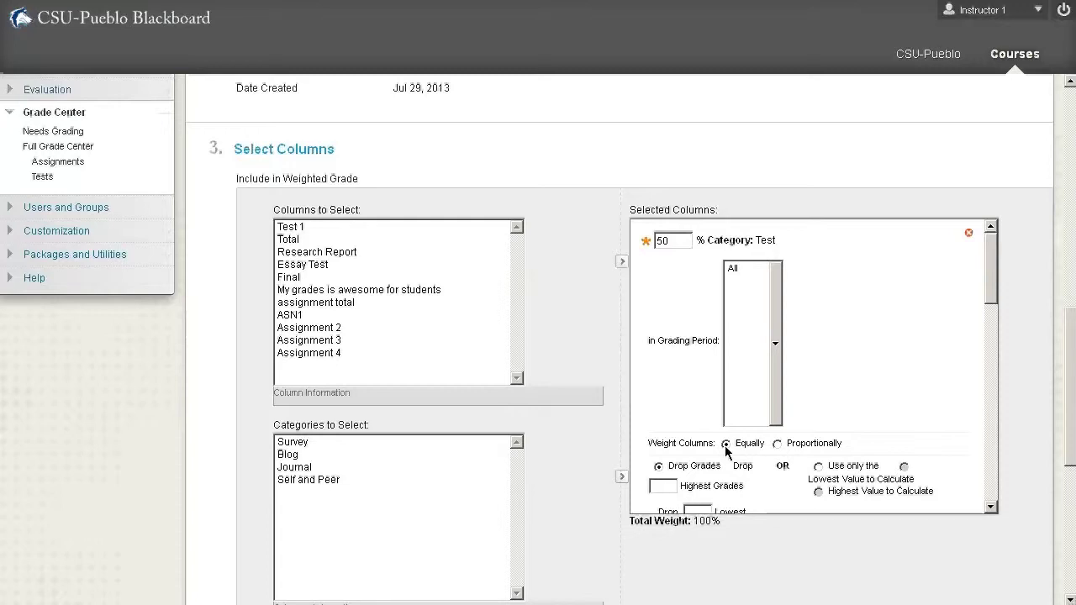
left_click(777, 445)
Step: Submit the updated Weighted Total column settings
scroll(784, 496, "down", 1)
scroll(772, 469, "down", 3)
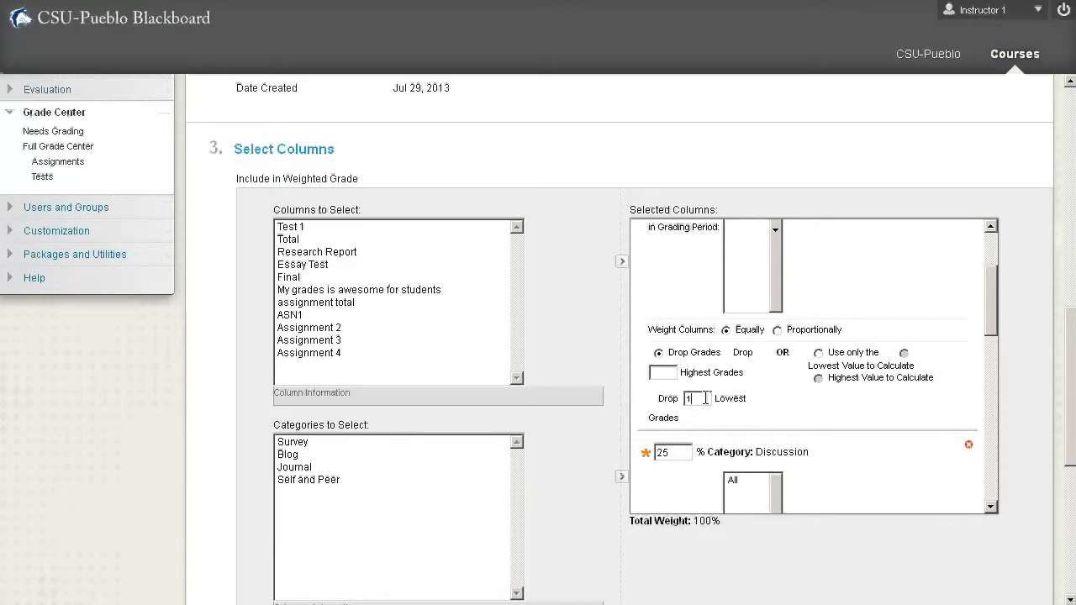
scroll(813, 412, "down", 3)
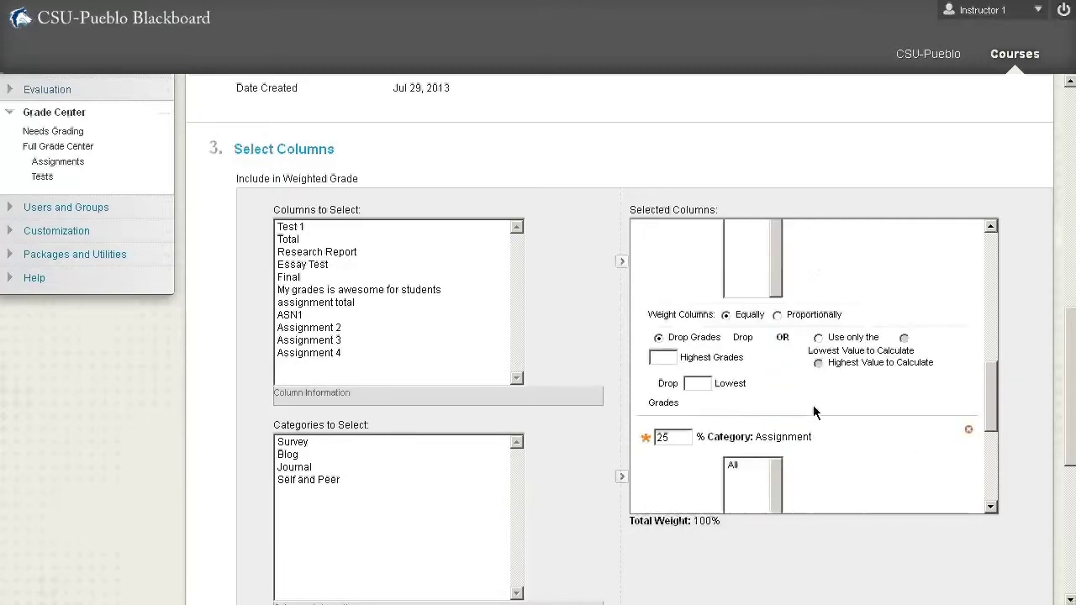
scroll(814, 412, "down", 5)
scroll(845, 452, "up", 2)
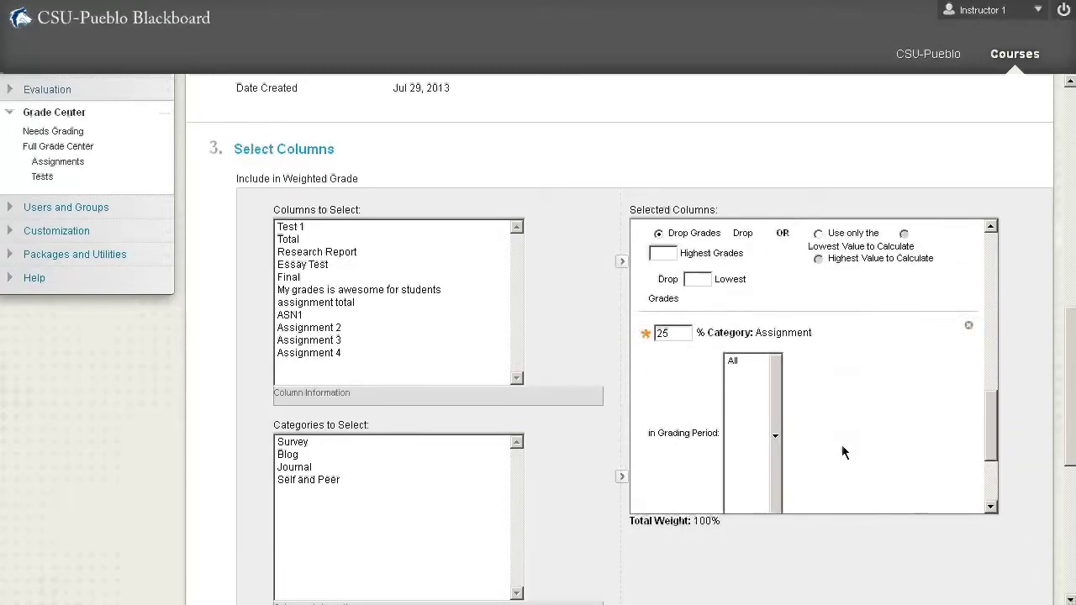
scroll(845, 452, "down", 5)
scroll(924, 442, "up", 1)
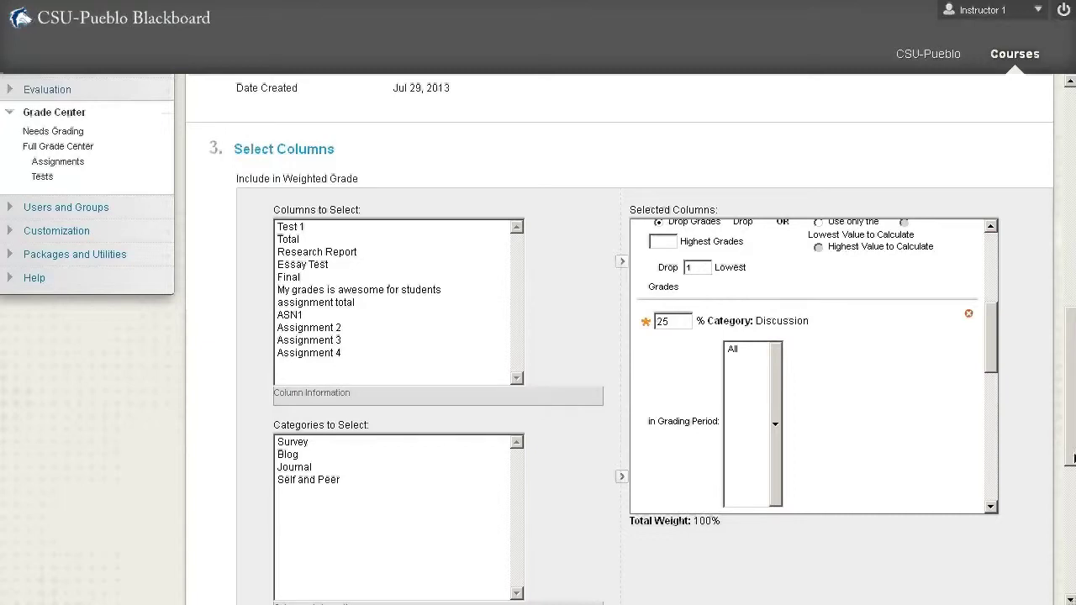
scroll(1071, 458, "down", 3)
scroll(1042, 517, "down", 1)
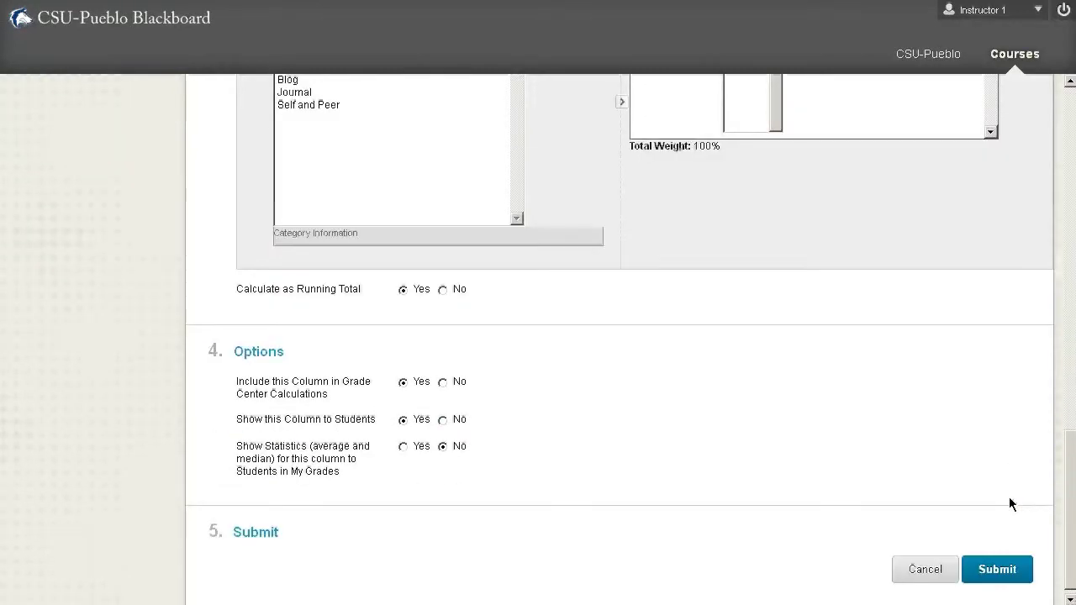
left_click(1011, 563)
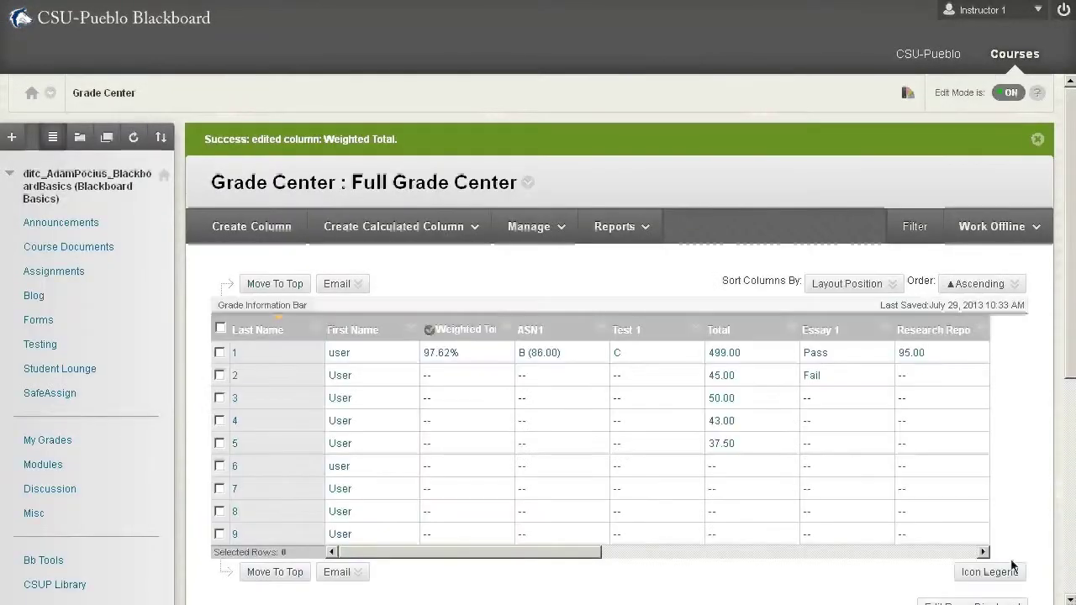